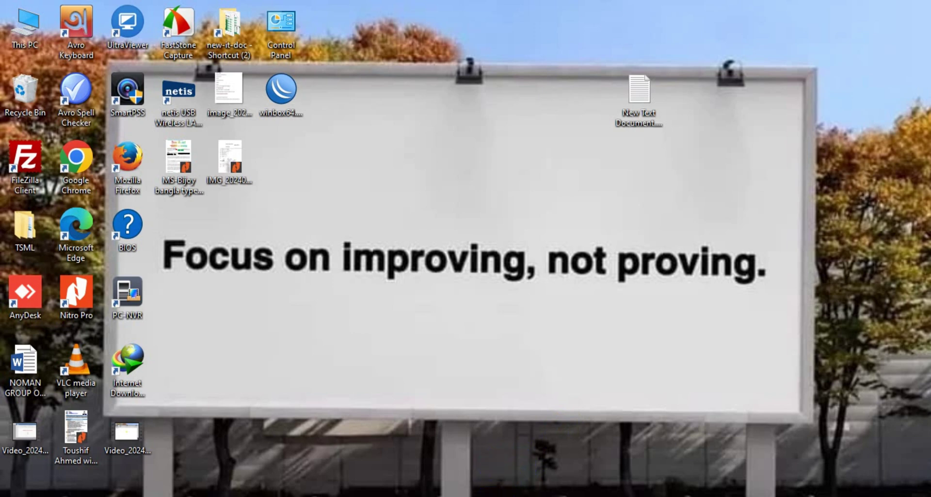
# Step: Switch to the WinBox session and open the router's IP address list
pyautogui.click(496, 490)
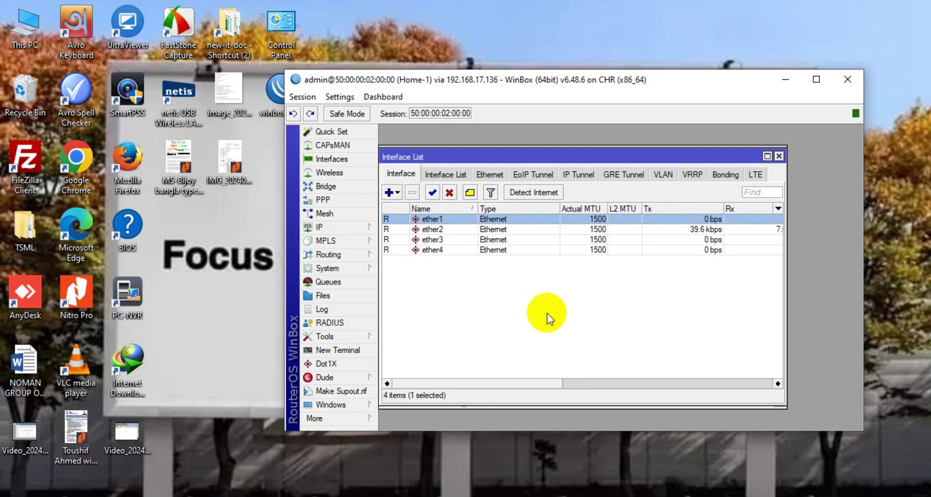
pyautogui.click(335, 228)
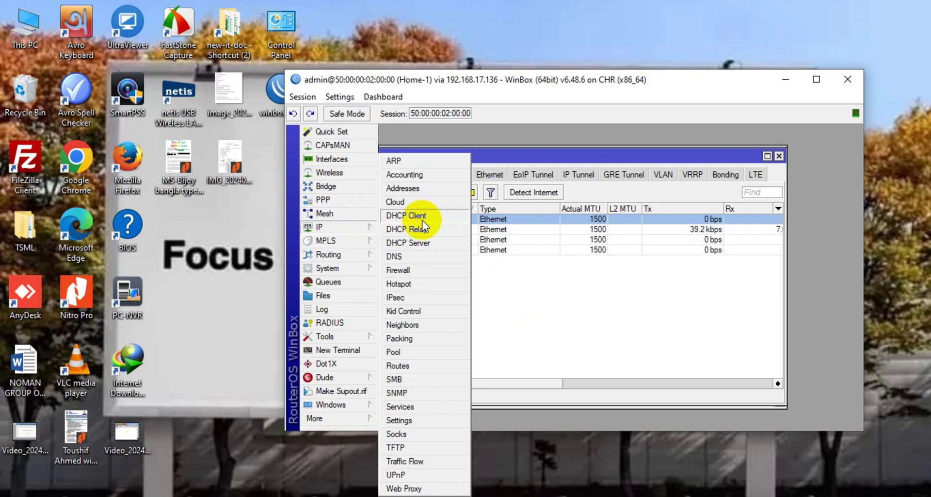
pyautogui.click(409, 190)
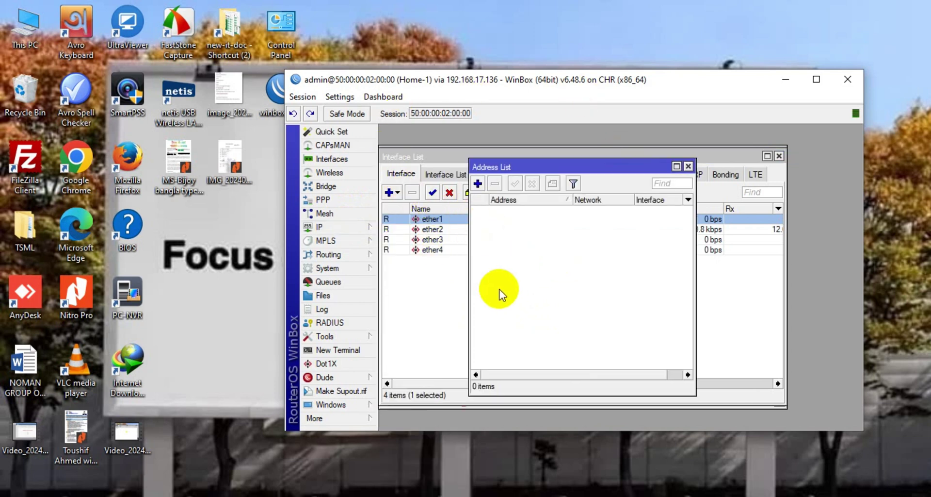
# Step: Test internet connectivity by pinging 8.8.8.8 from a new terminal, close it, and widen the Address List window
pyautogui.click(348, 352)
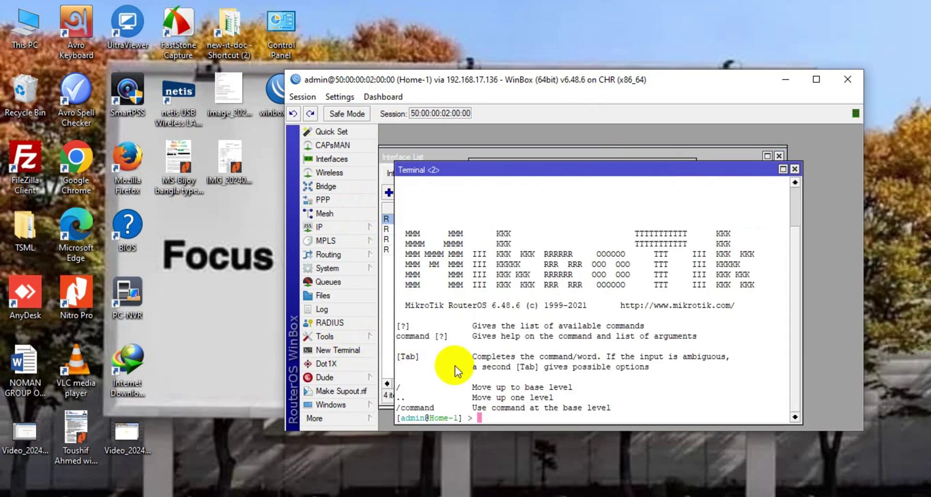
pyautogui.write('ping 8.8.8.8')
pyautogui.press('Return')
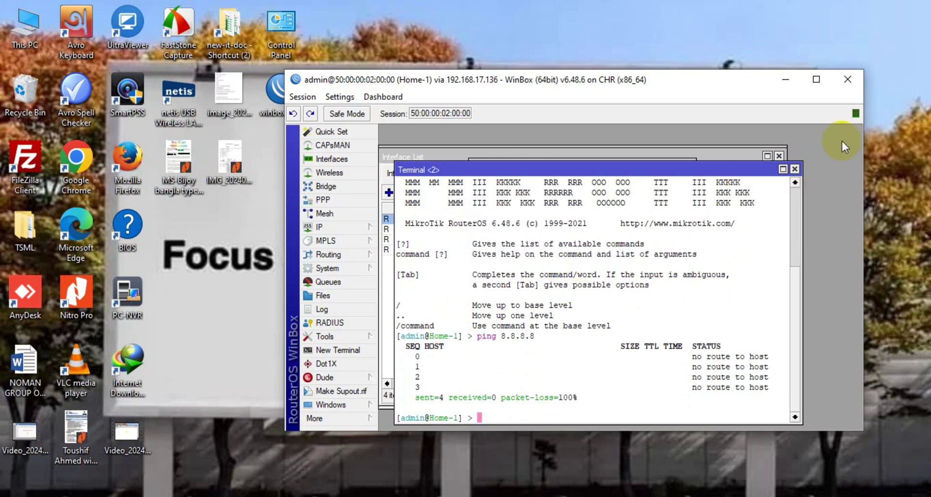
pyautogui.click(795, 169)
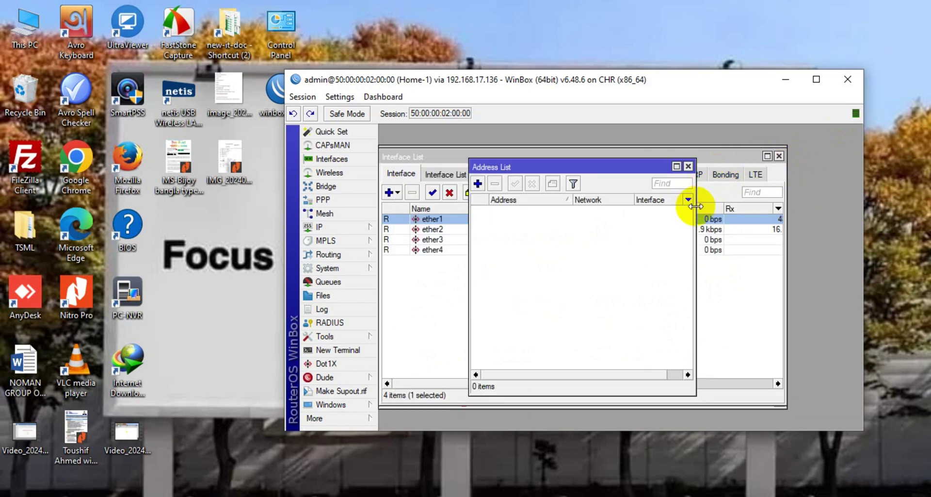
pyautogui.moveTo(695, 207); pyautogui.dragTo(765, 197)
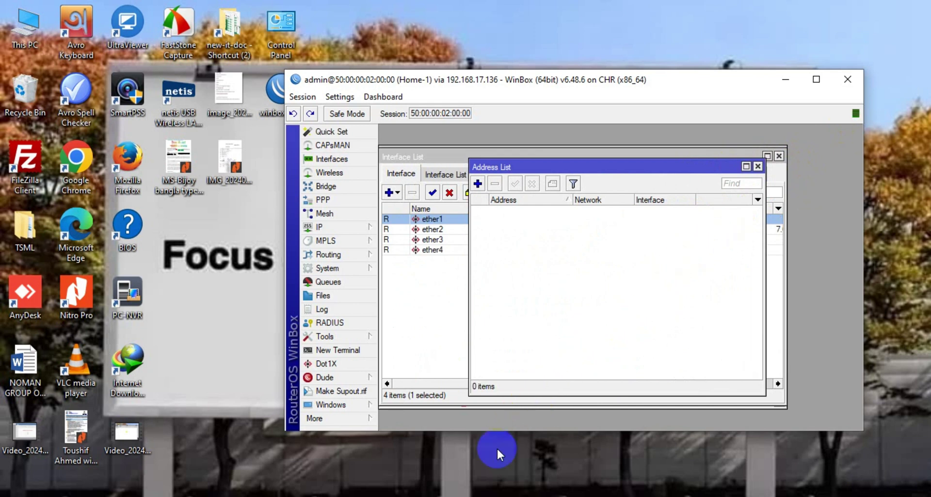
# Step: Switch to Notepad, review the noted static IP address, gateway and DNS server, and return to WinBox
pyautogui.hotkey('alt', 'Tab')
pyautogui.click(406, 333)
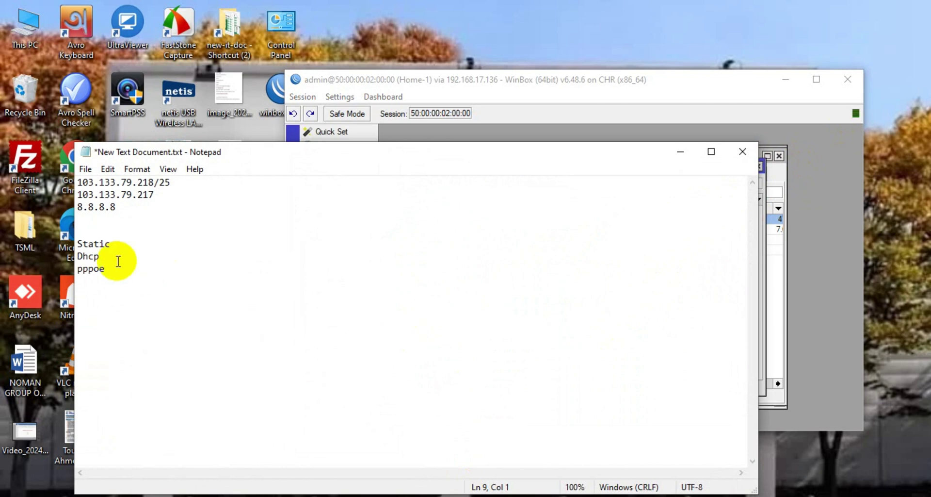
pyautogui.moveTo(77, 182); pyautogui.dragTo(172, 182)
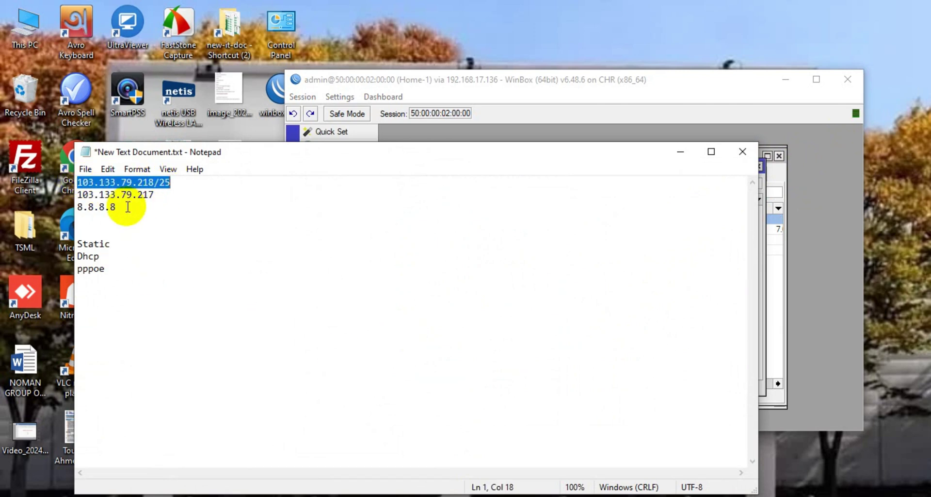
pyautogui.moveTo(78, 194); pyautogui.dragTo(153, 194)
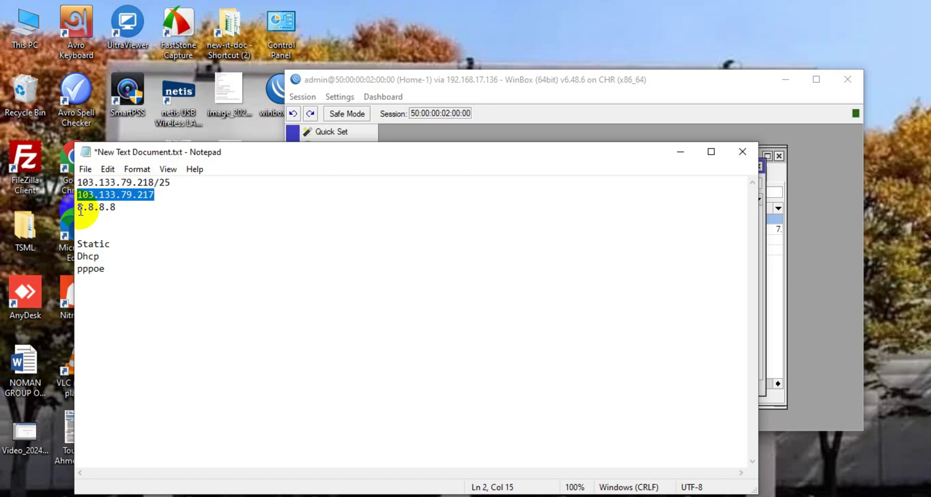
pyautogui.moveTo(79, 208); pyautogui.dragTo(127, 202)
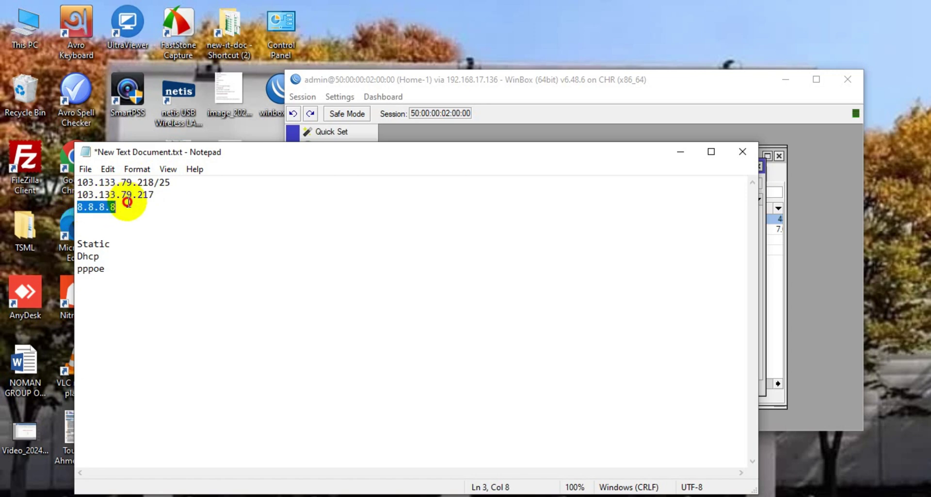
pyautogui.click(680, 154)
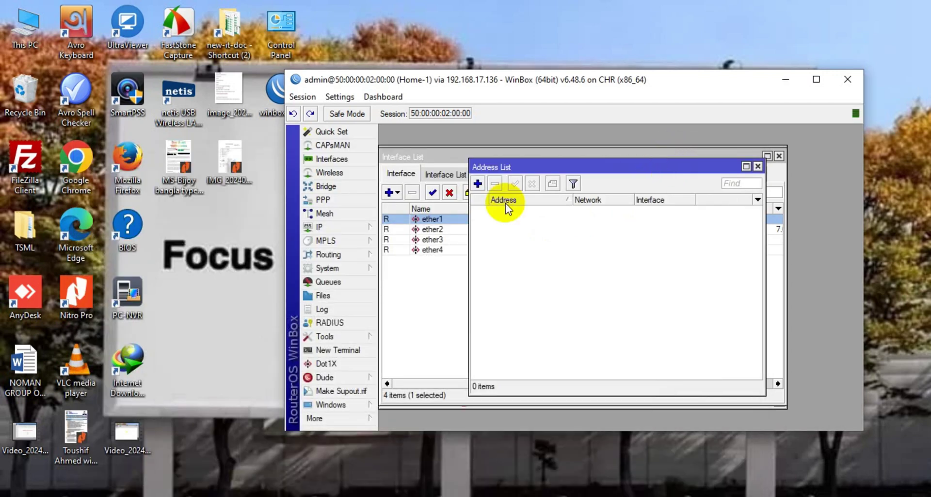
# Step: Rename the ether1 interface as ether1-lan
pyautogui.click(340, 161)
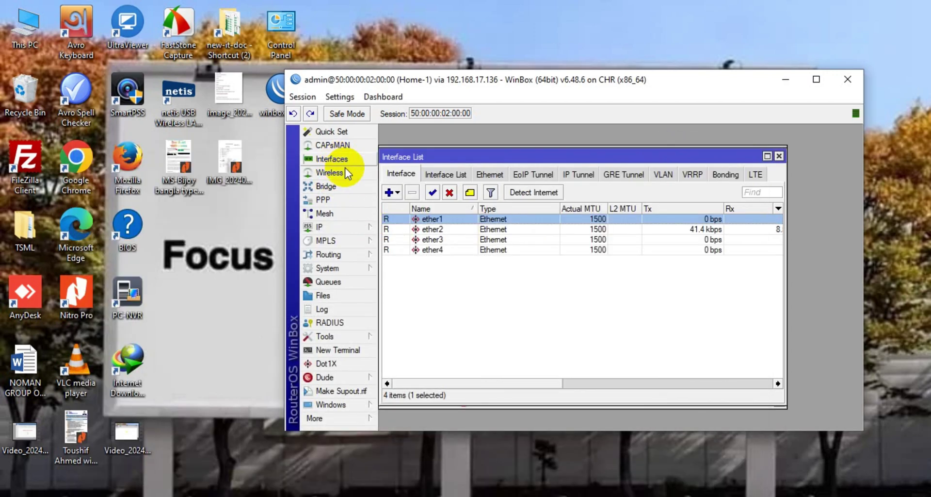
pyautogui.doubleClick(434, 219)
pyautogui.click(573, 167)
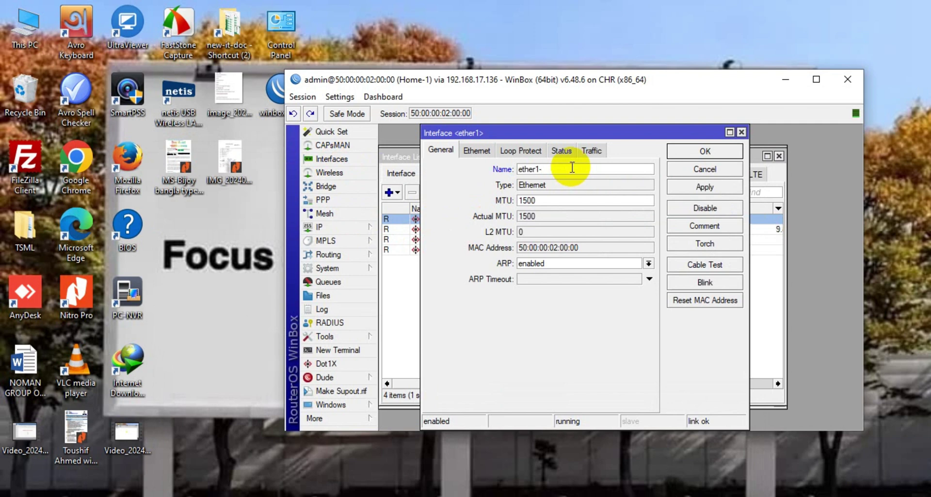
pyautogui.press('Return')
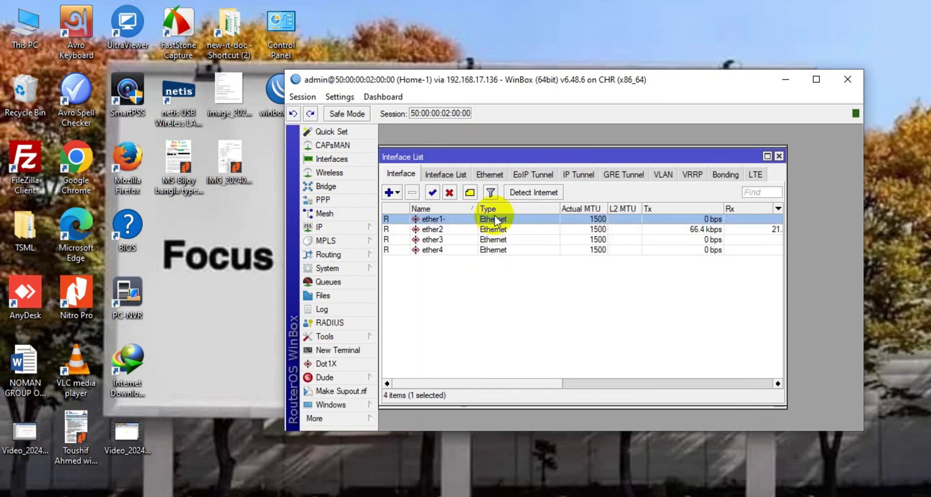
pyautogui.doubleClick(497, 220)
pyautogui.click(572, 169)
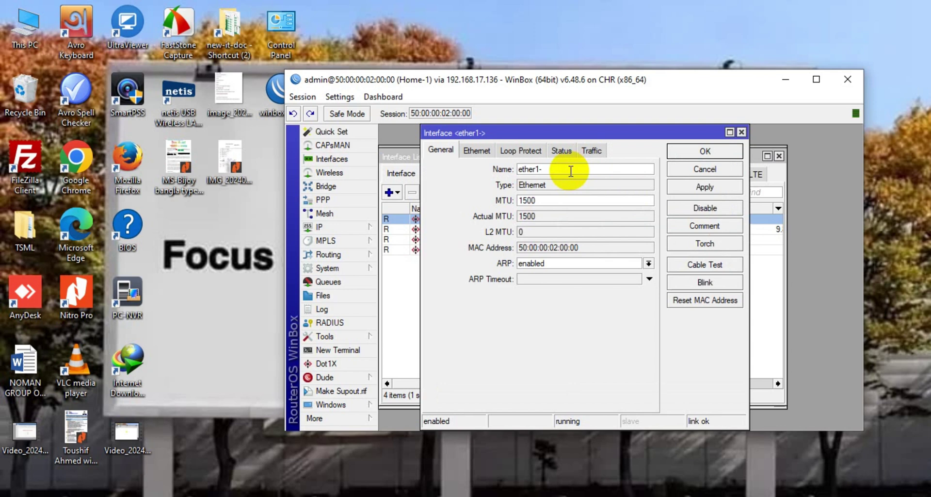
pyautogui.write('lan')
pyautogui.press('Return')
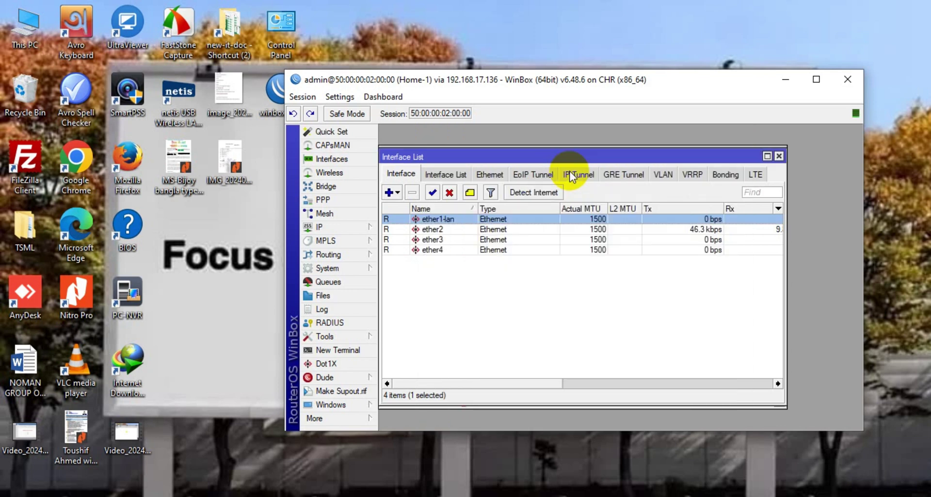
# Step: Rename the ether2 interface as ether2-wan
pyautogui.doubleClick(429, 229)
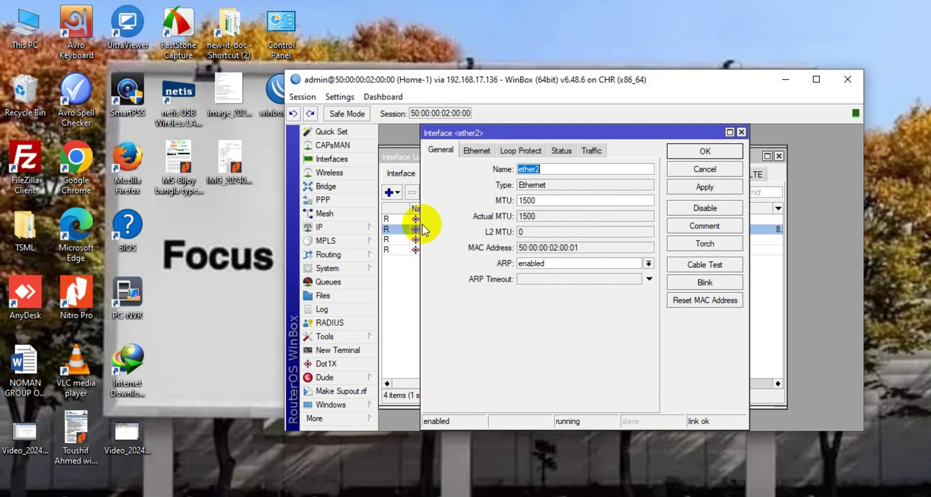
pyautogui.click(560, 173)
pyautogui.write('-')
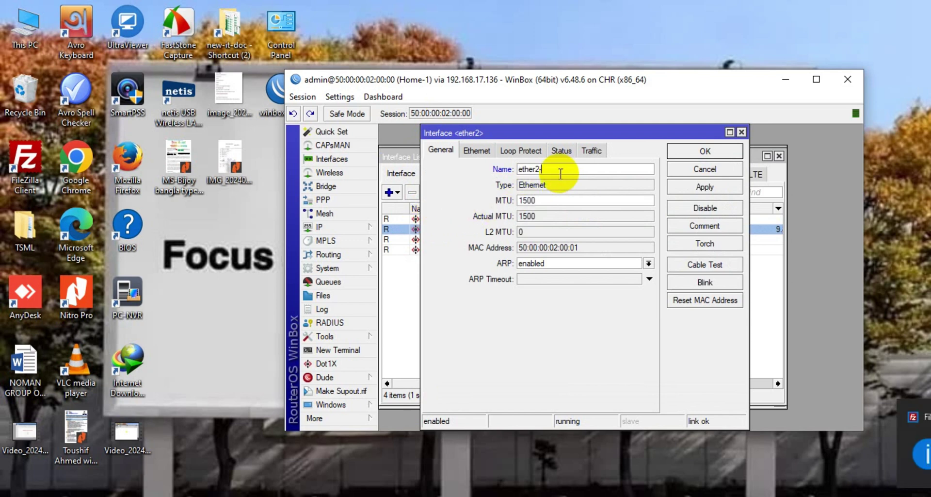
pyautogui.write('wa')
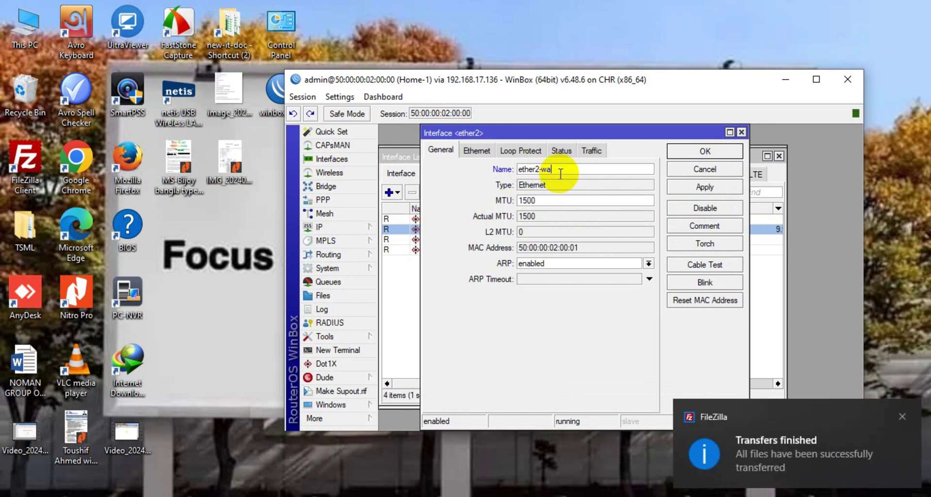
pyautogui.write('n')
pyautogui.press('Return')
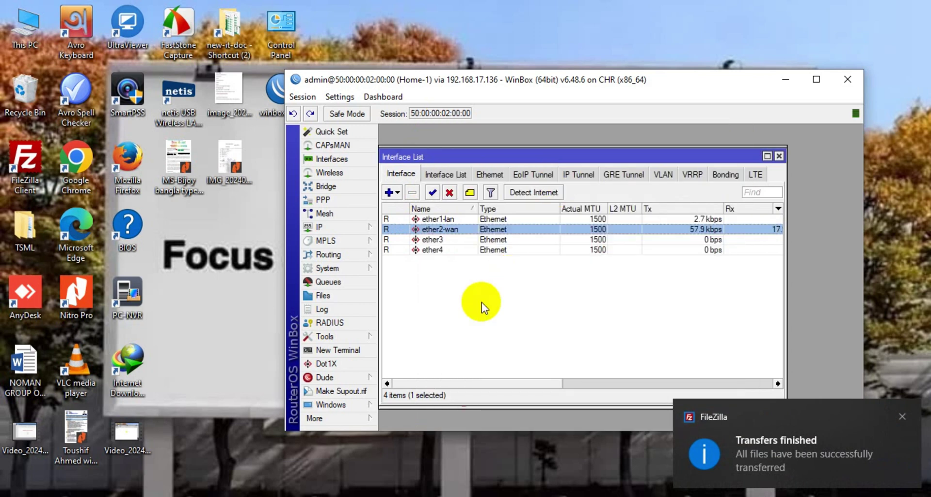
pyautogui.click(481, 302)
# Step: Add the IP address 103.133.79.218 on interface ether2-wan and apply it
pyautogui.click(354, 231)
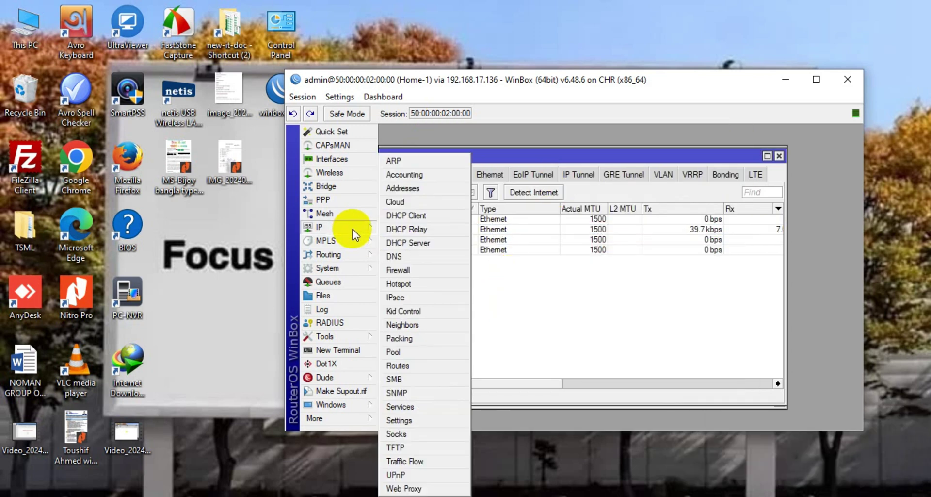
pyautogui.click(421, 188)
pyautogui.click(477, 184)
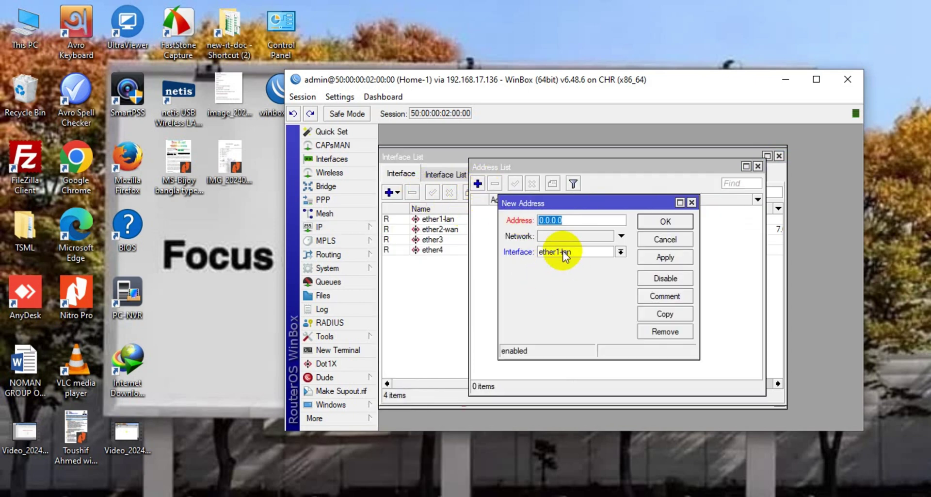
pyautogui.press('BackSpace')
pyautogui.write('103.133.79')
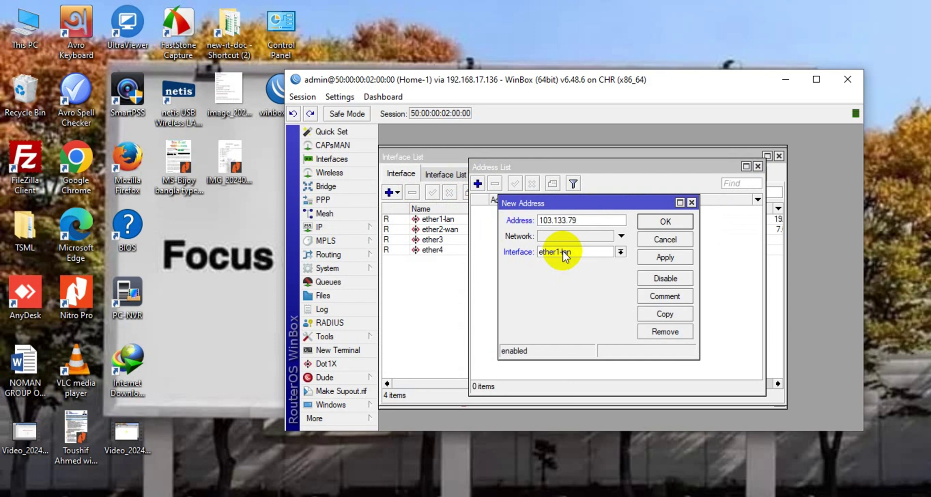
pyautogui.write('.218')
pyautogui.click(564, 255)
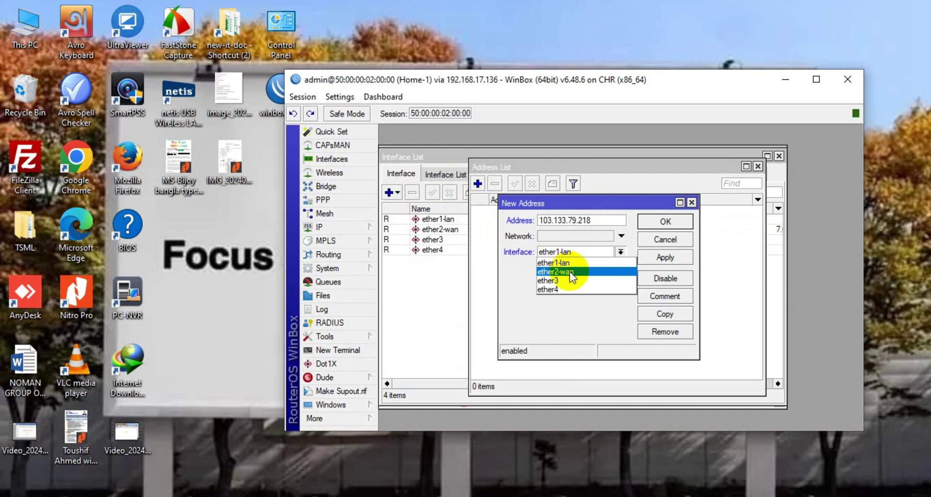
pyautogui.click(572, 273)
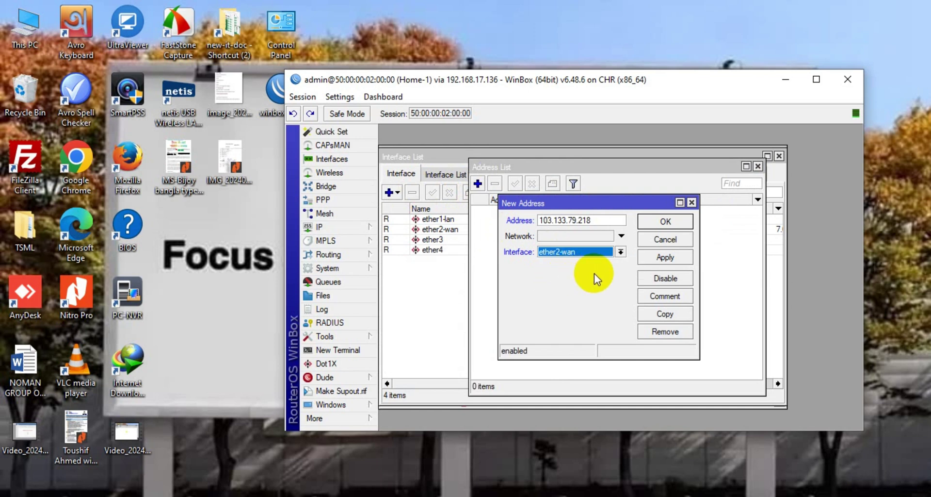
pyautogui.click(679, 260)
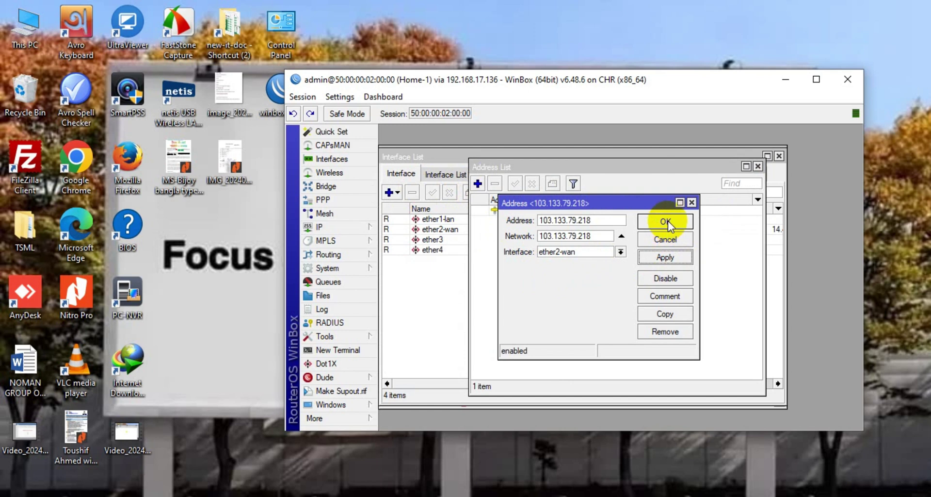
# Step: Add the /25 prefix to the WAN address after checking the Notepad notes, making it 103.133.79.218/25, and save the entry
pyautogui.click(612, 219)
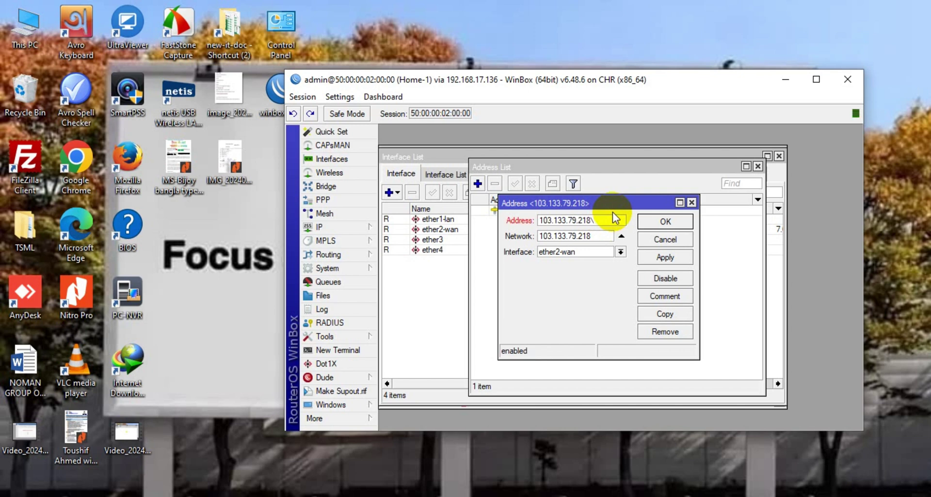
pyautogui.write('/25')
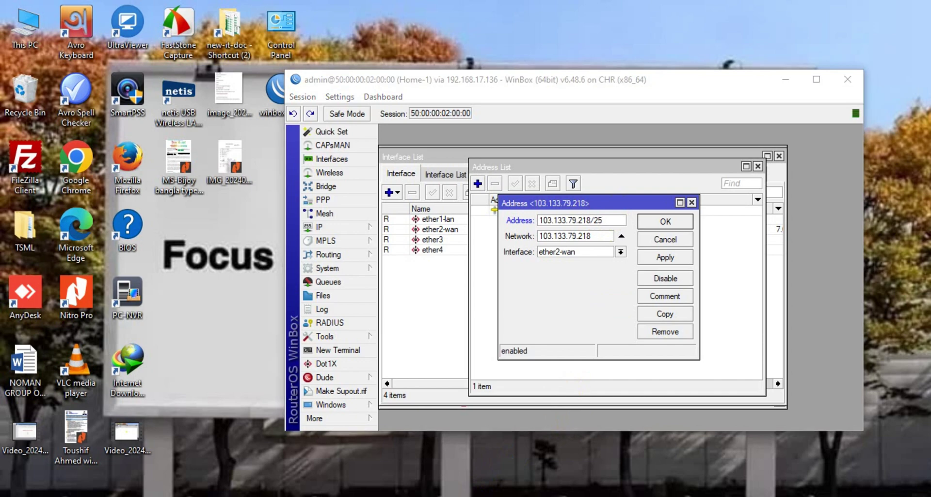
pyautogui.click(388, 496)
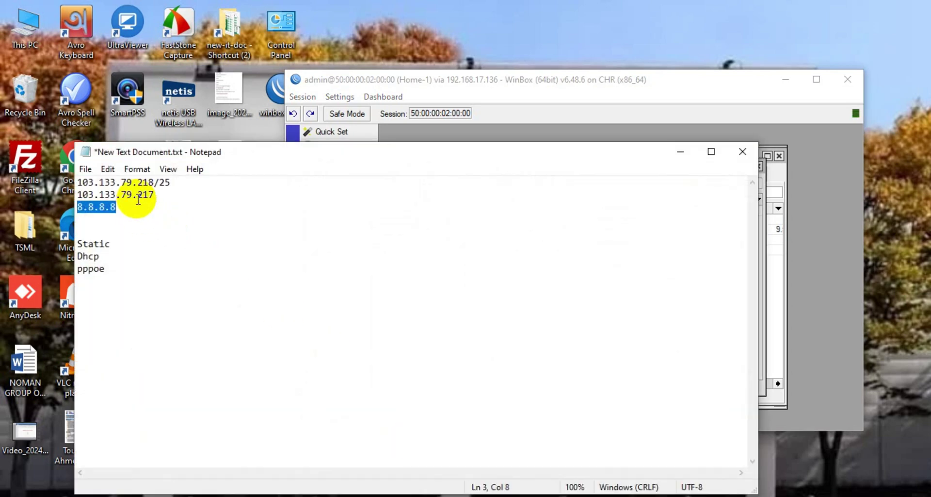
pyautogui.click(681, 151)
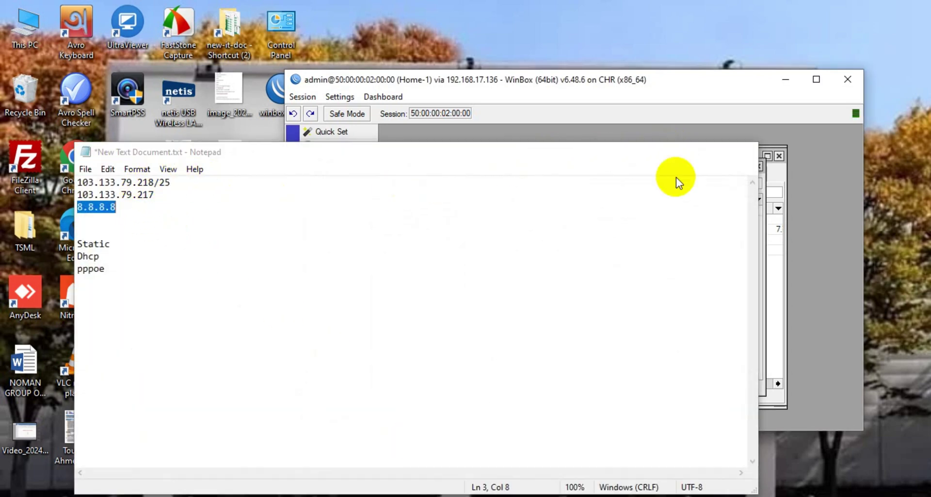
pyautogui.click(665, 258)
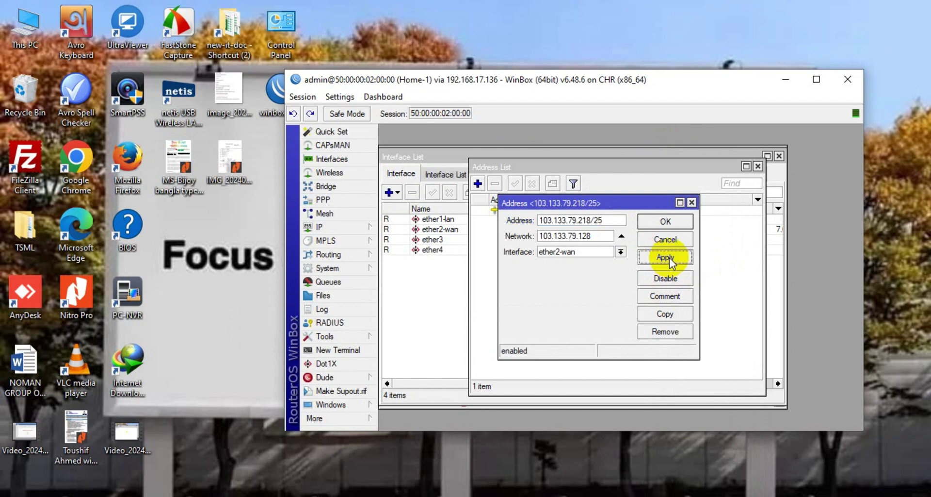
pyautogui.click(665, 225)
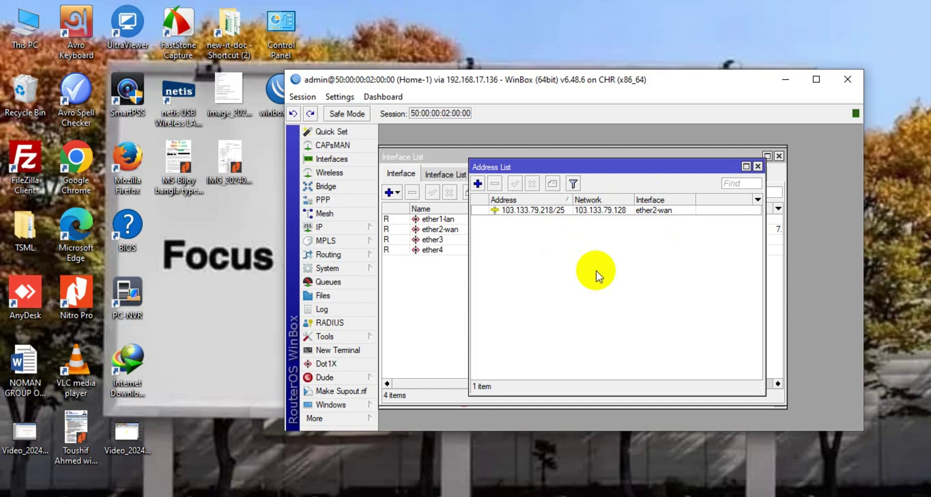
pyautogui.click(586, 214)
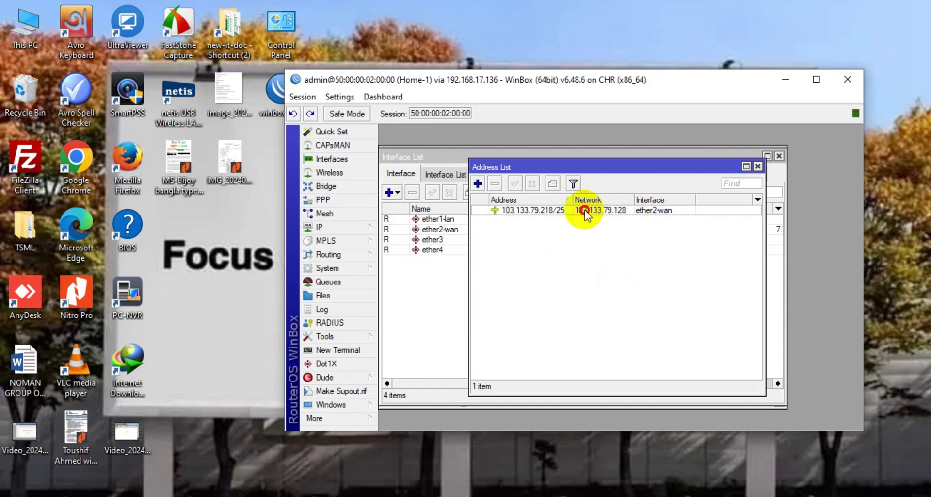
# Step: Set the router's DNS server to 8.8.8.8 in the IP DNS settings, apply it and save
pyautogui.click(350, 231)
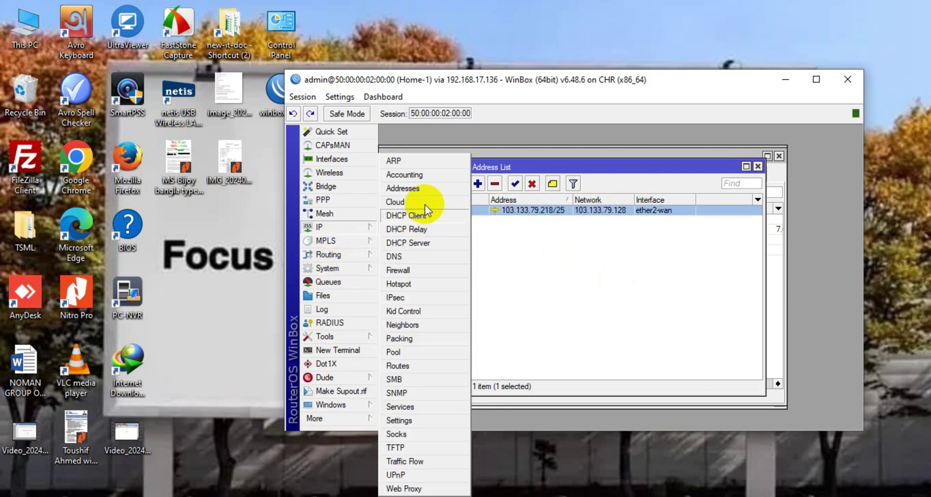
pyautogui.click(408, 257)
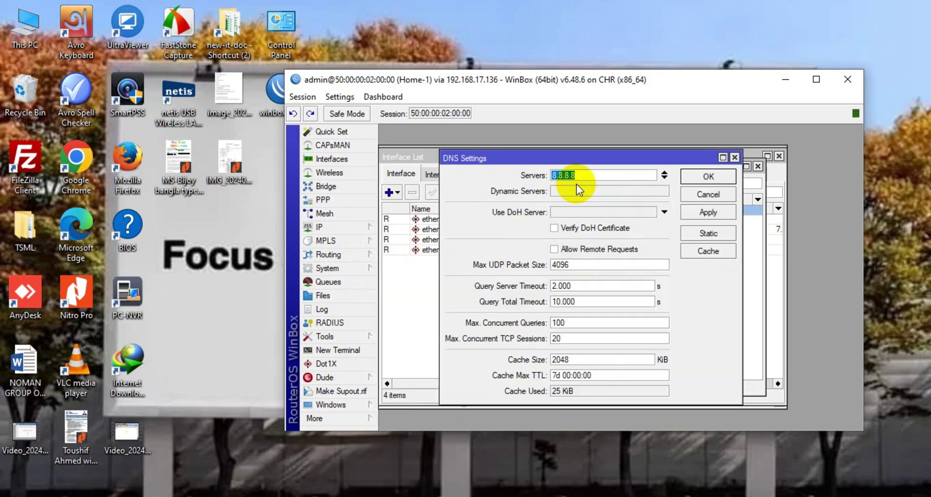
pyautogui.click(665, 173)
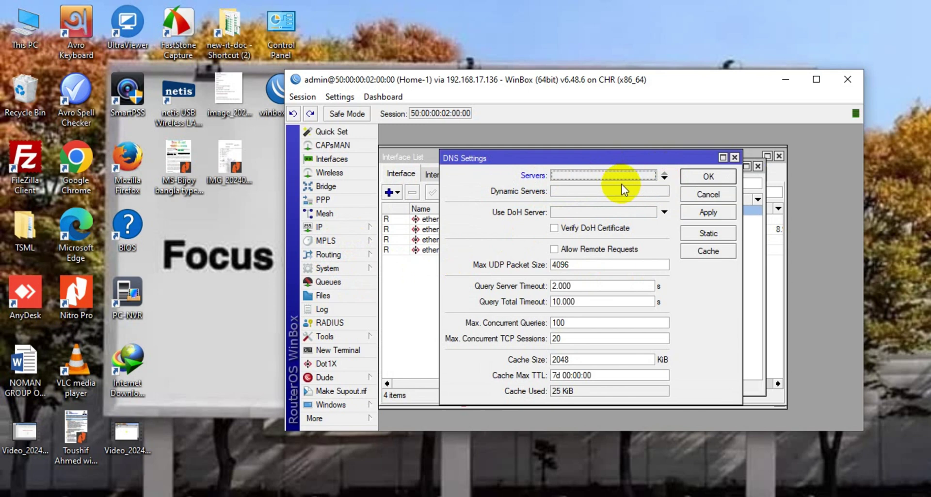
pyautogui.click(612, 174)
pyautogui.press('BackSpace')
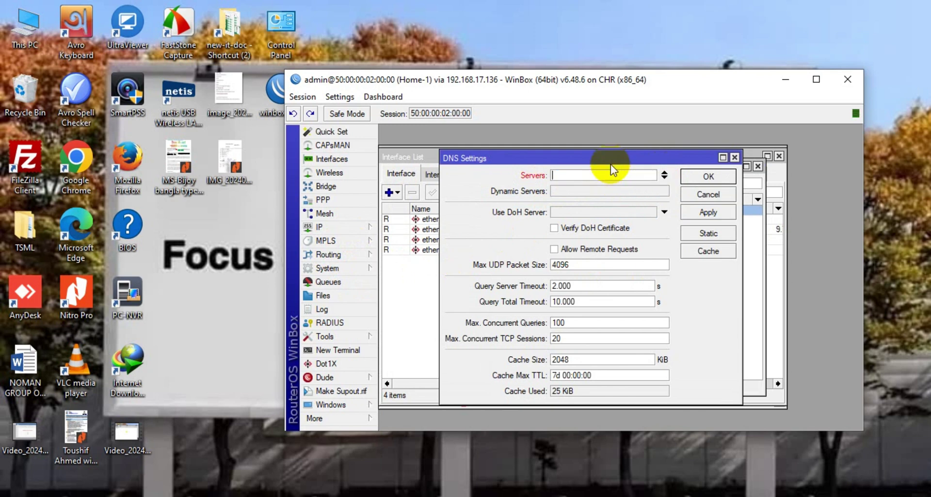
pyautogui.write('8.8.8.8')
pyautogui.click(709, 212)
pyautogui.click(708, 176)
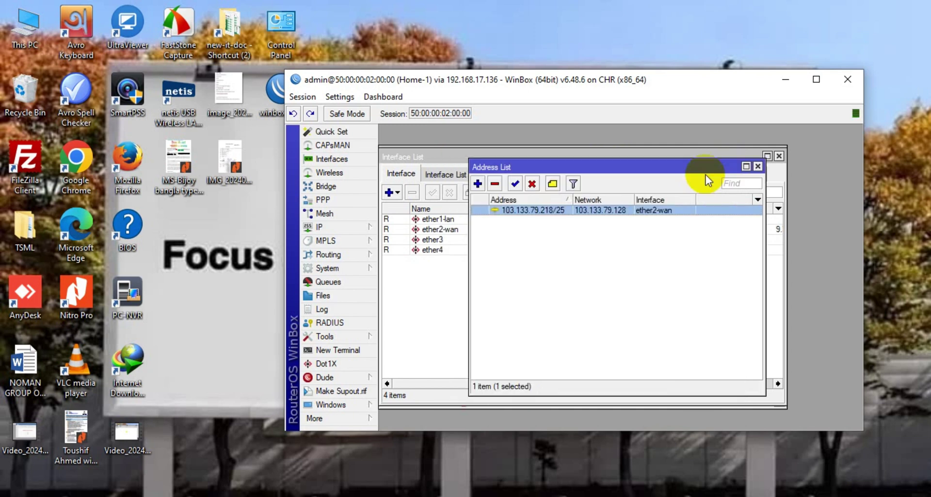
# Step: Delete the existing default route 0.0.0.0/0 from the IP route list
pyautogui.click(360, 233)
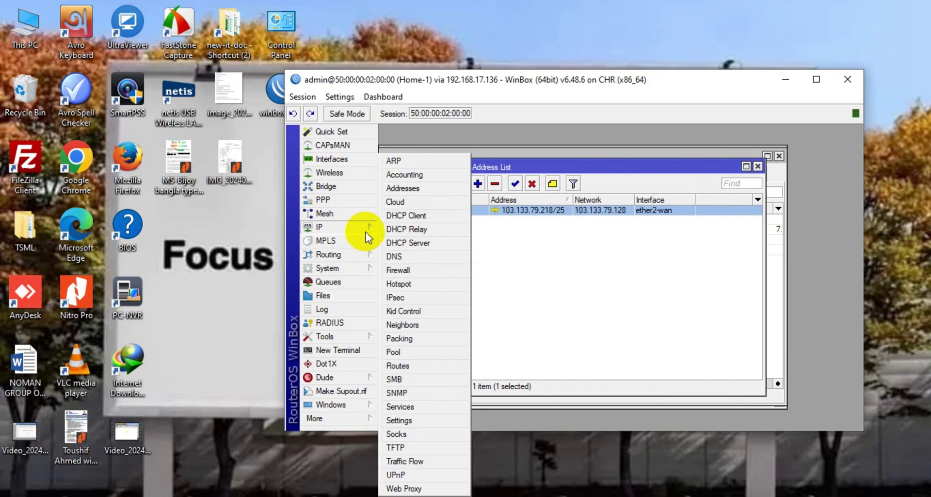
pyautogui.click(416, 367)
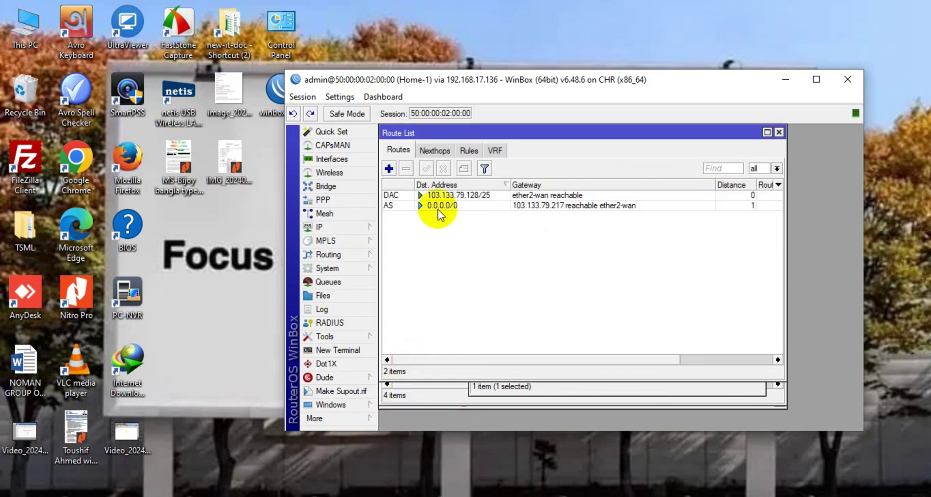
pyautogui.click(432, 208)
pyautogui.click(436, 185)
pyautogui.click(451, 205)
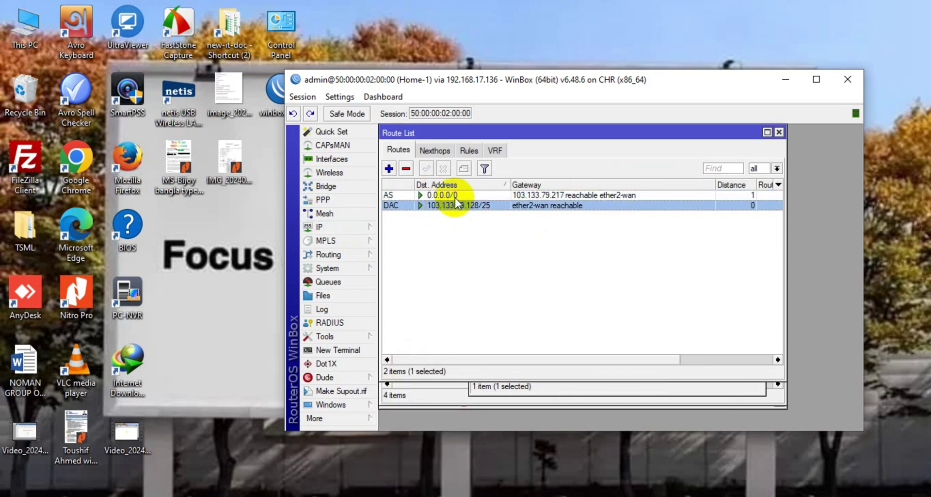
pyautogui.click(460, 196)
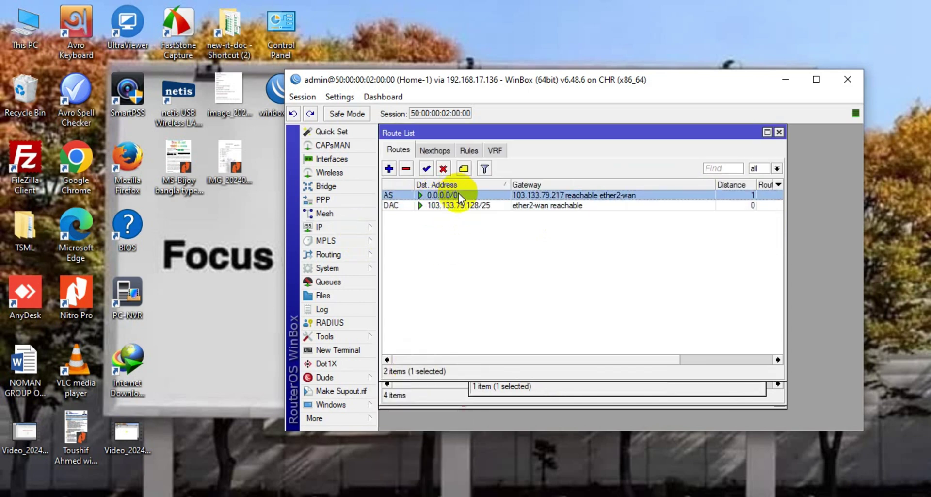
pyautogui.click(406, 169)
# Step: Add a default route for 0.0.0.0/0 with gateway 103.133.79.217, copied from the Notepad notes, and save it
pyautogui.click(388, 168)
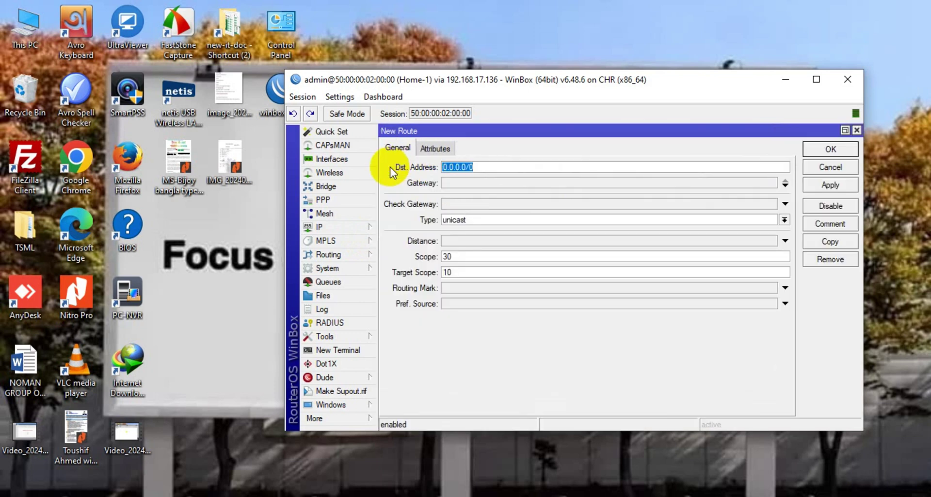
pyautogui.click(548, 183)
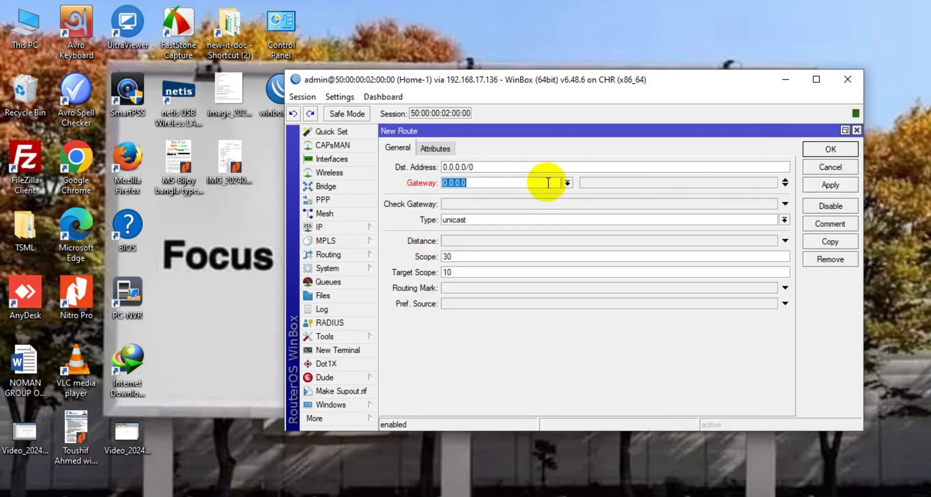
pyautogui.press('BackSpace')
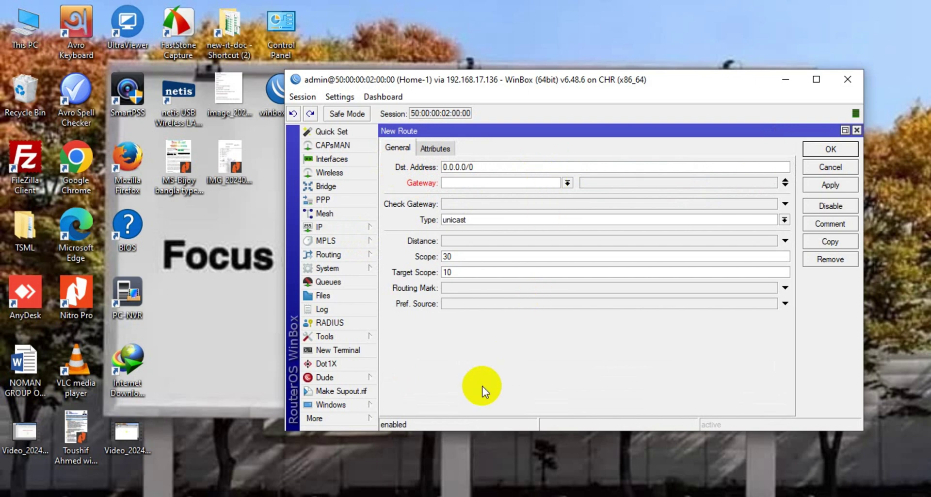
pyautogui.click(438, 493)
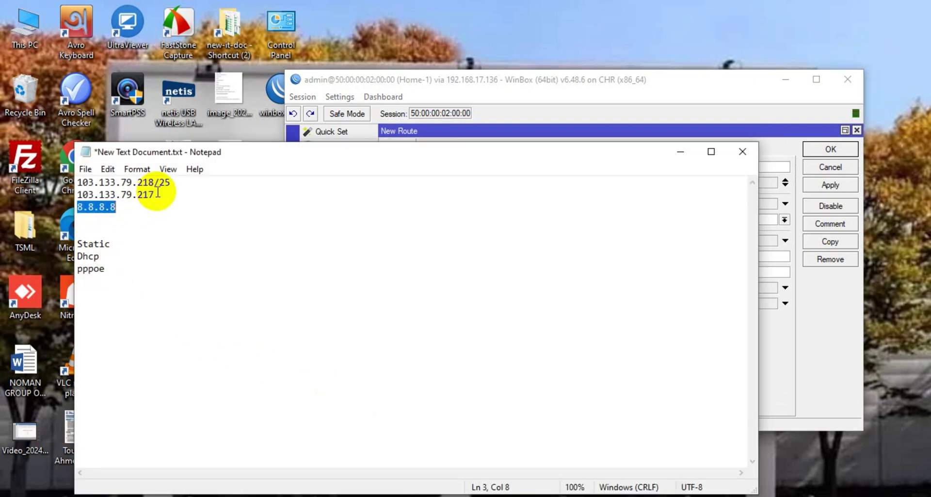
pyautogui.moveTo(156, 194); pyautogui.dragTo(77, 195)
pyautogui.rightClick(122, 190)
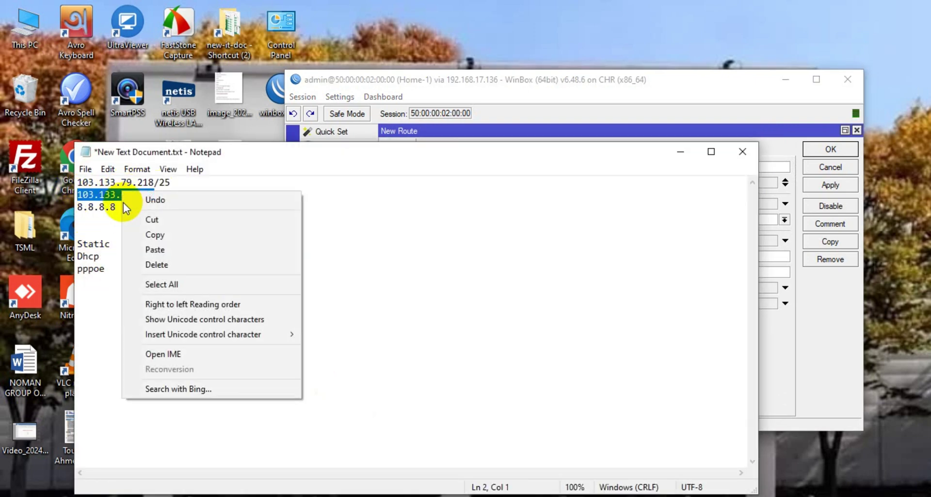
pyautogui.click(138, 229)
pyautogui.click(680, 154)
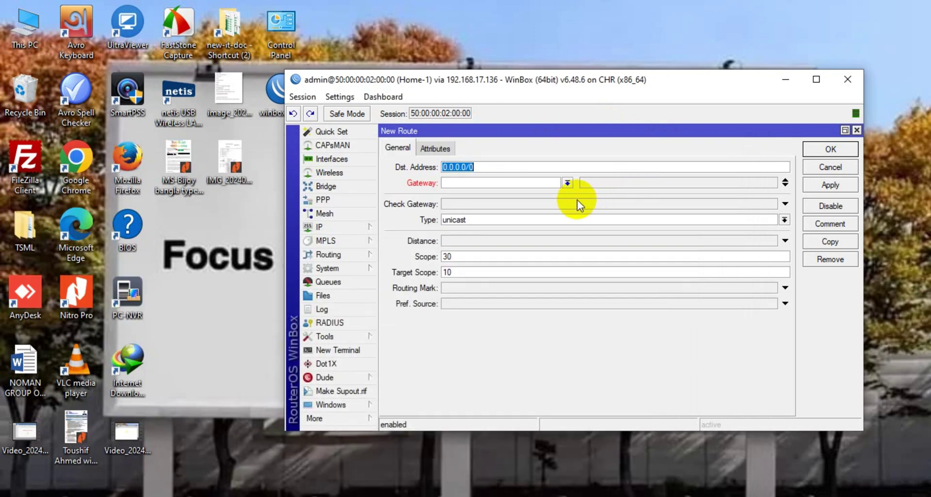
pyautogui.click(540, 178)
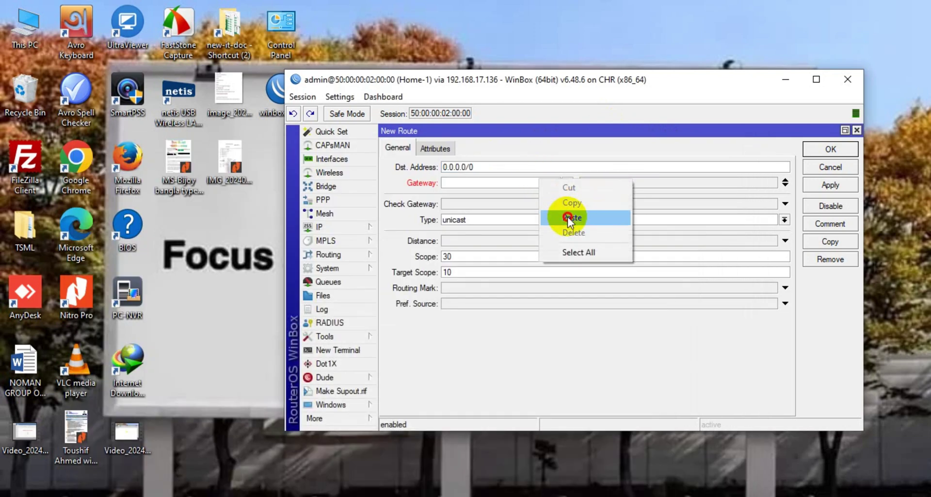
pyautogui.click(567, 216)
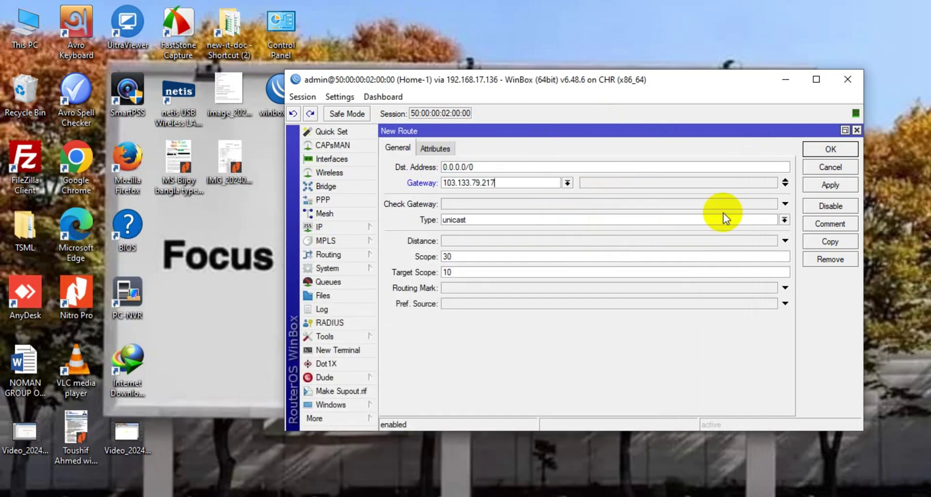
pyautogui.click(823, 186)
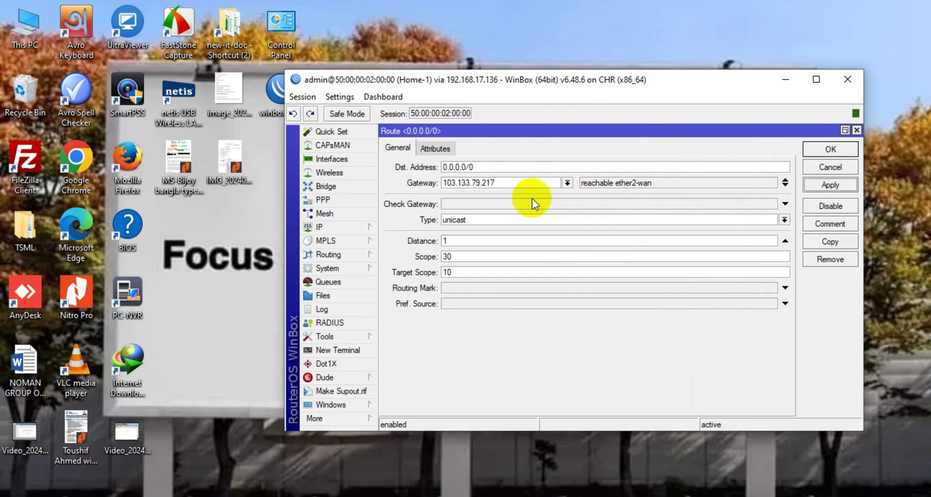
pyautogui.click(828, 149)
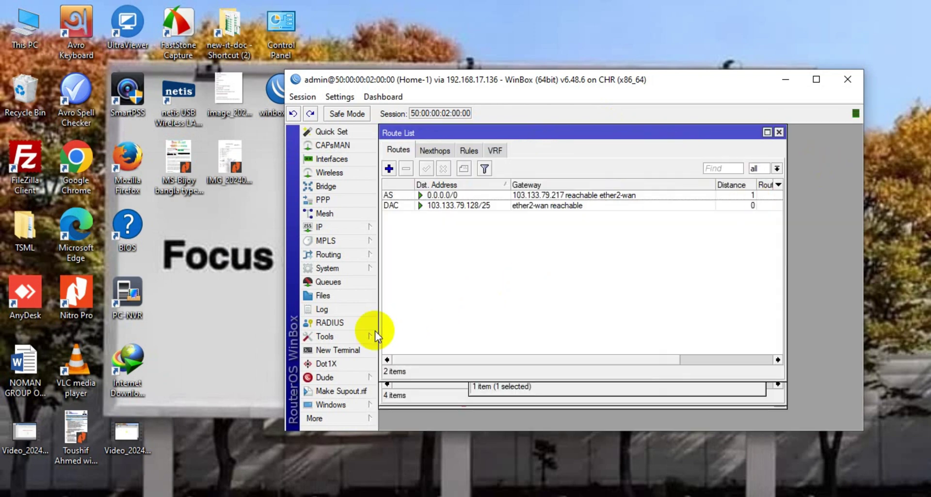
# Step: Test internet connectivity by running ping 8.8.8.8 in a new router terminal
pyautogui.click(350, 349)
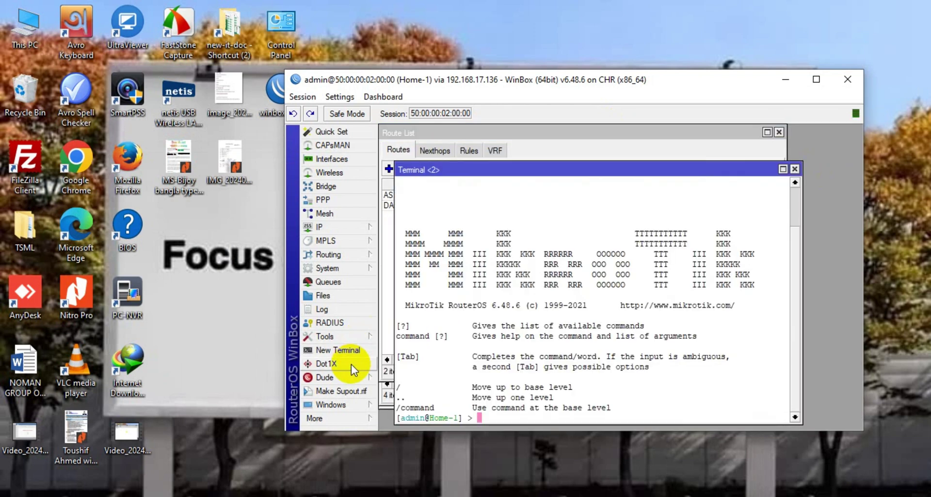
pyautogui.write('ping 8.8.8.8')
pyautogui.press('Return')
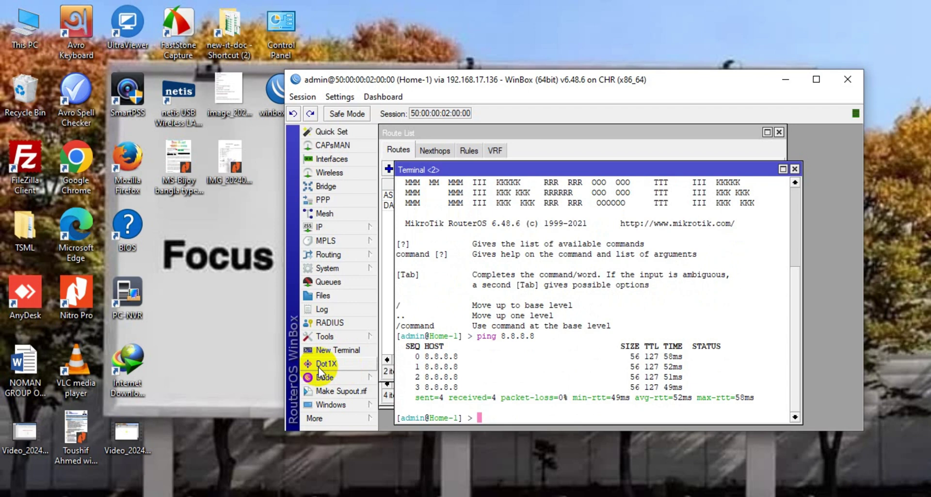
# Step: Close the ping terminal, route list, address list and interface list windows
pyautogui.click(796, 168)
pyautogui.click(780, 132)
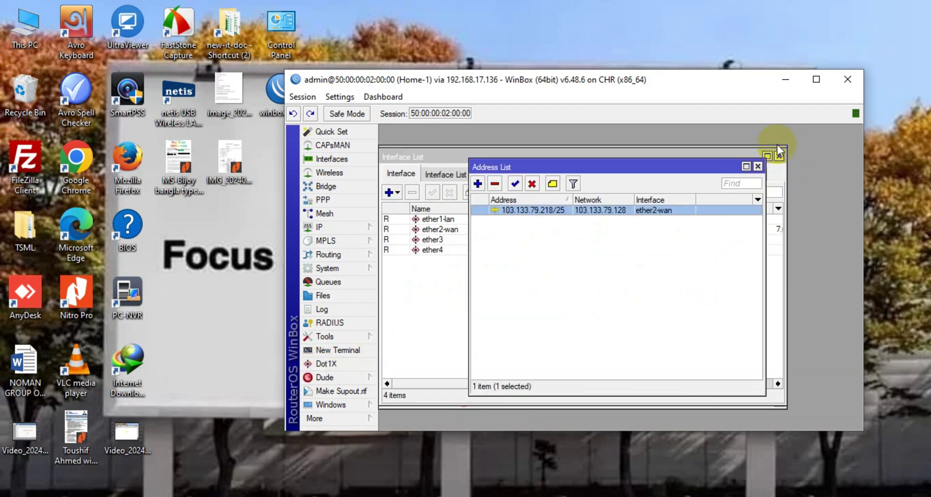
pyautogui.click(778, 163)
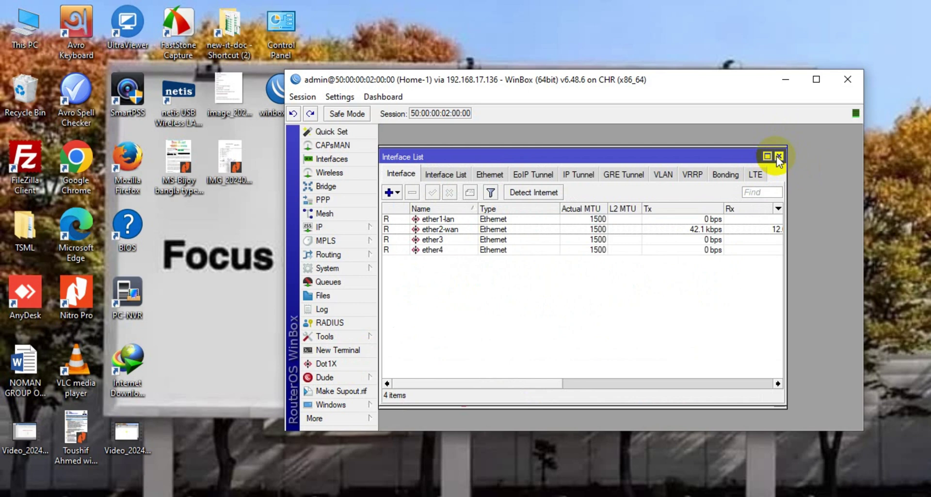
pyautogui.click(779, 156)
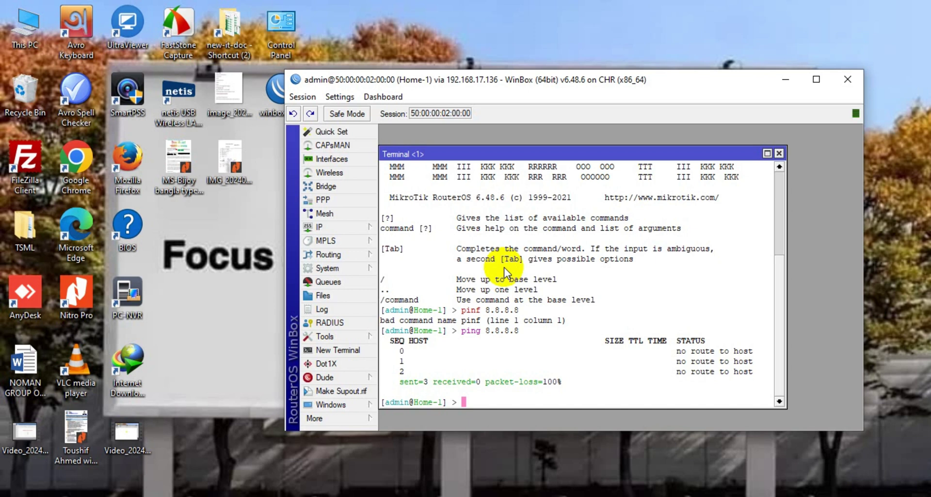
# Step: Add the IP address 192.168.2.1/24 on interface ether1-lan, save it, and review the LAN and WAN entries in the address list
pyautogui.click(364, 227)
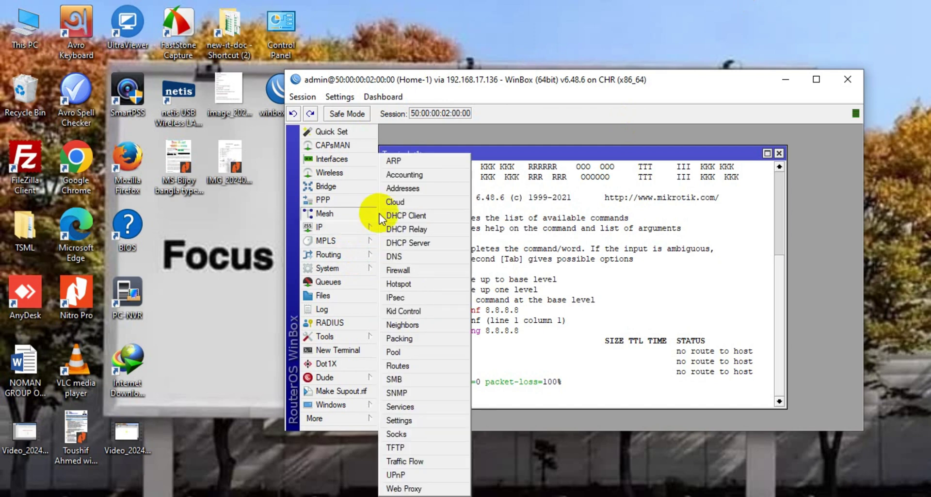
pyautogui.click(404, 188)
pyautogui.click(477, 184)
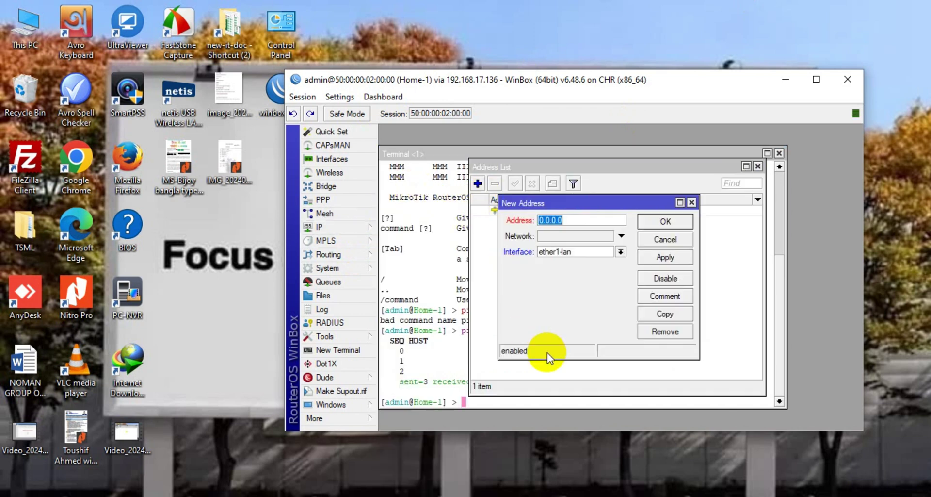
pyautogui.press('BackSpace')
pyautogui.write('192.168.2.1/24')
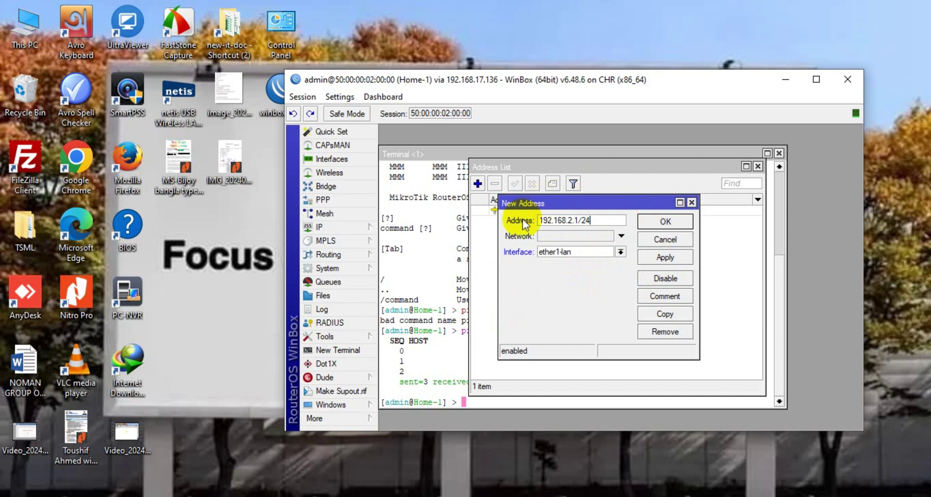
pyautogui.click(650, 259)
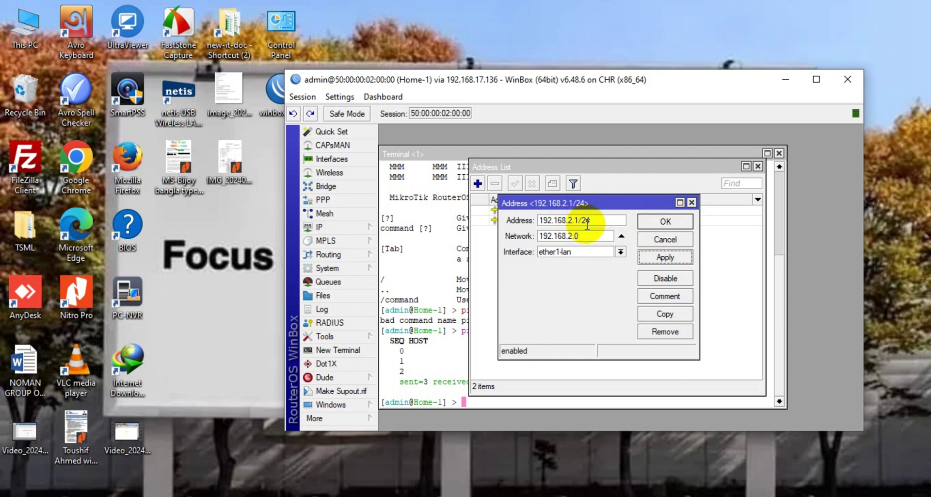
pyautogui.click(666, 221)
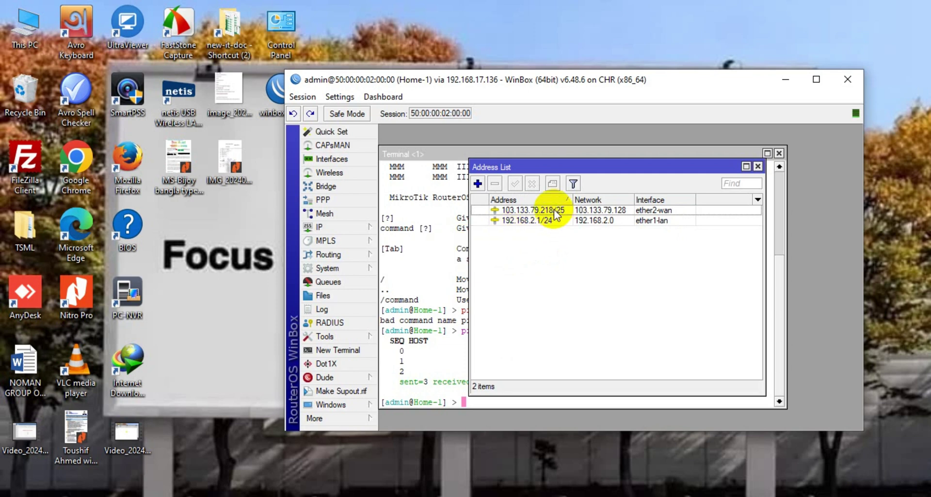
pyautogui.click(537, 219)
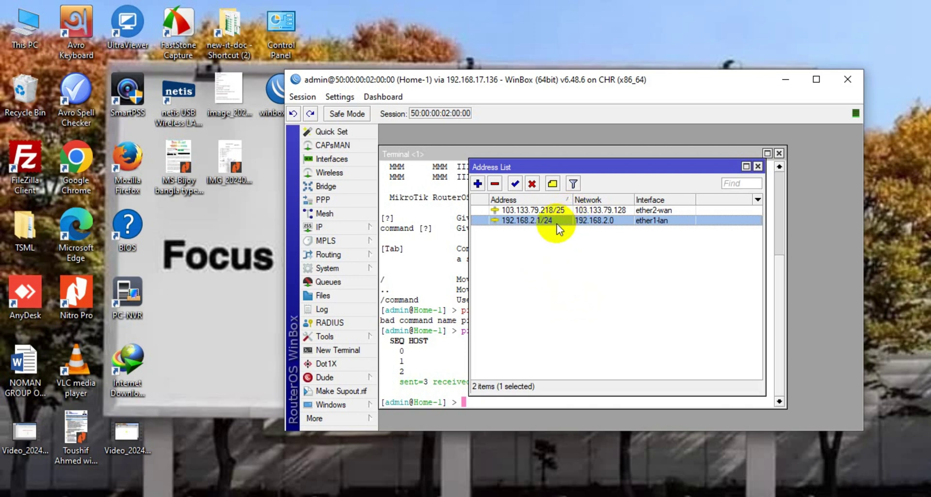
pyautogui.moveTo(554, 220)
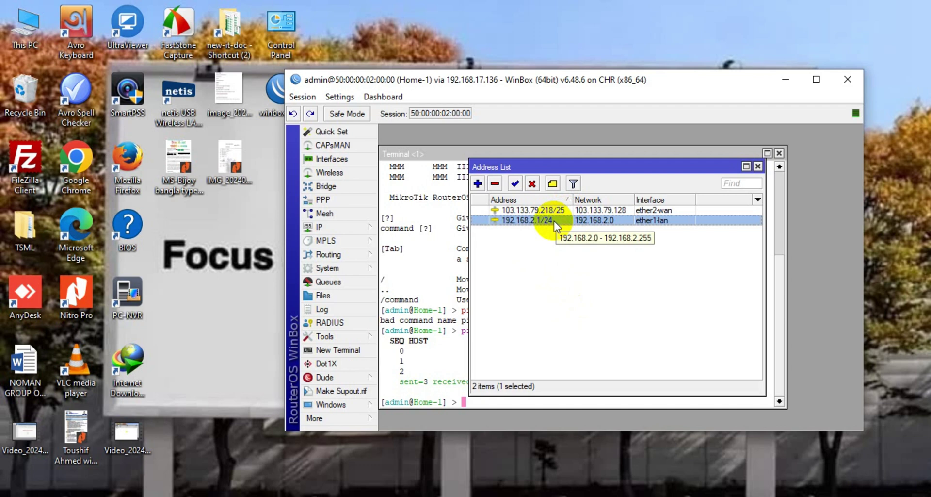
pyautogui.click(531, 210)
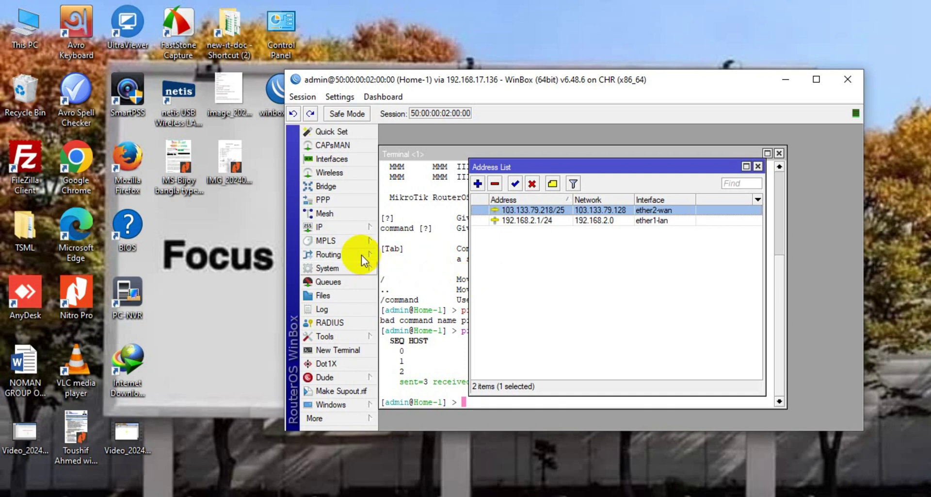
# Step: Start a new firewall NAT rule with chain srcnat and source address 192.168.2.0/24
pyautogui.click(368, 228)
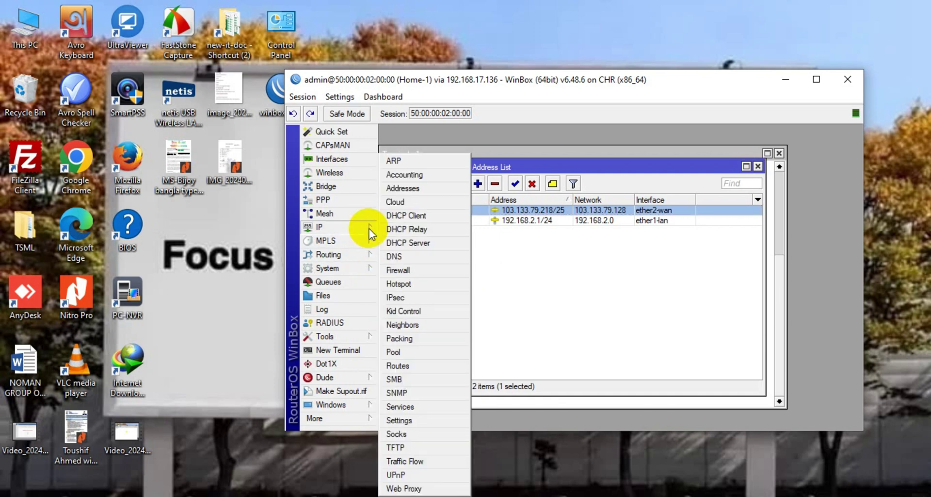
pyautogui.click(398, 273)
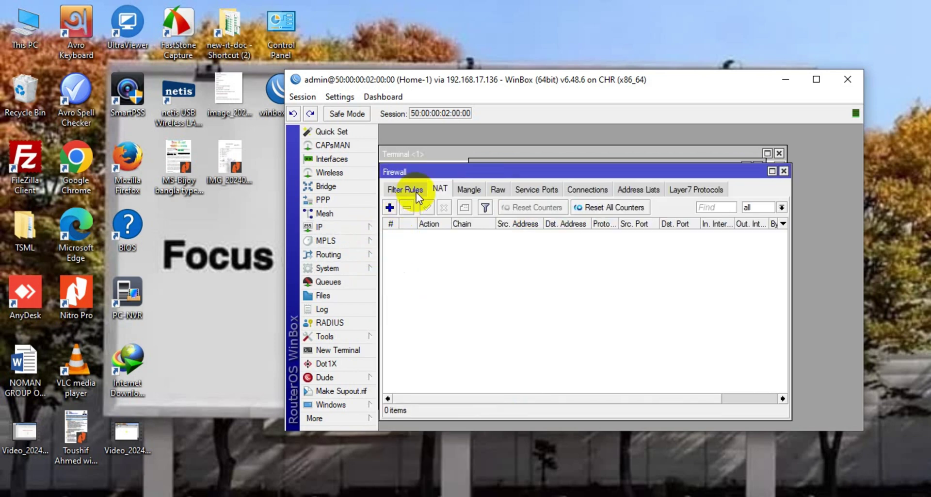
pyautogui.click(441, 189)
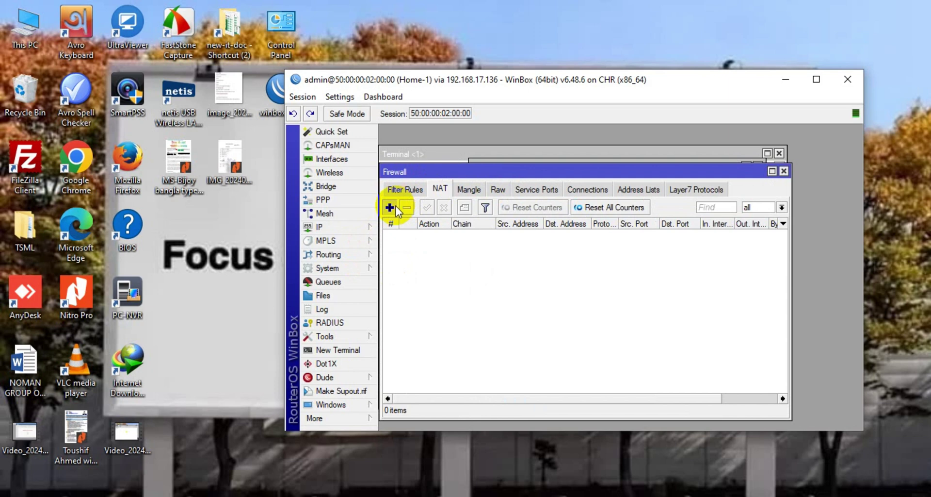
pyautogui.click(394, 206)
pyautogui.click(488, 147)
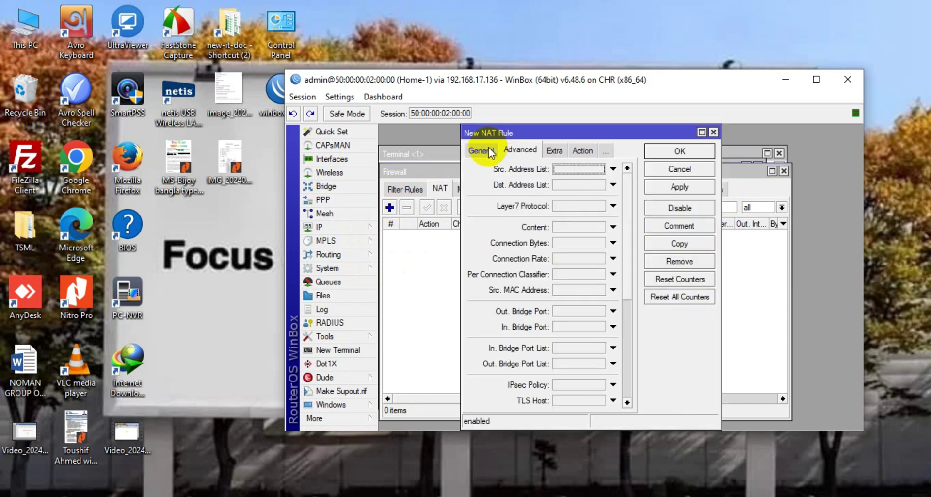
pyautogui.click(481, 151)
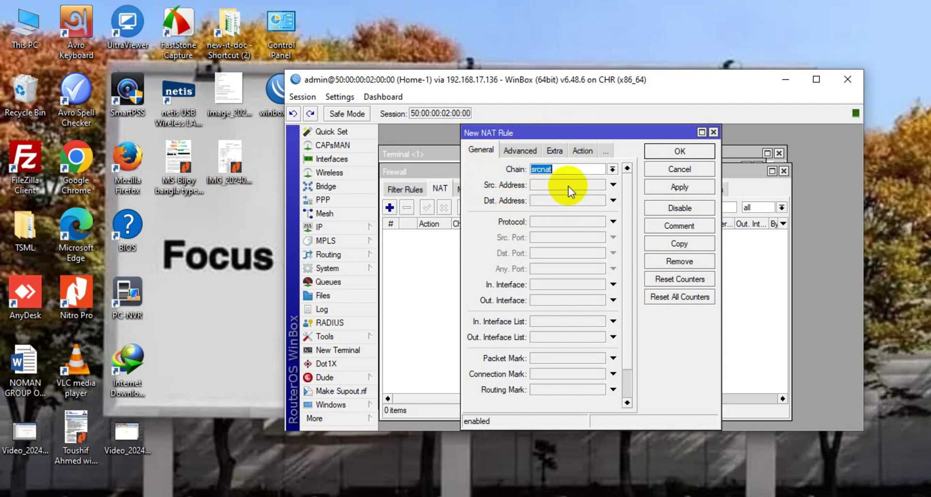
pyautogui.click(613, 170)
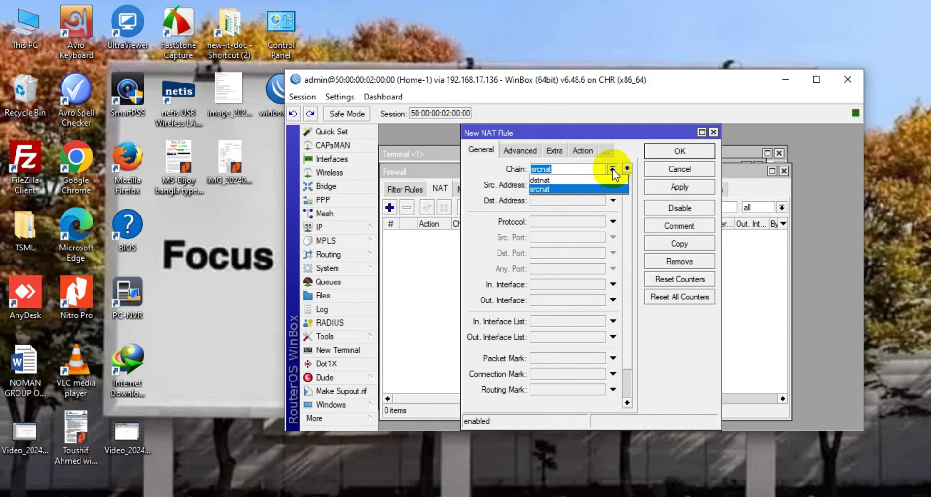
pyautogui.click(613, 169)
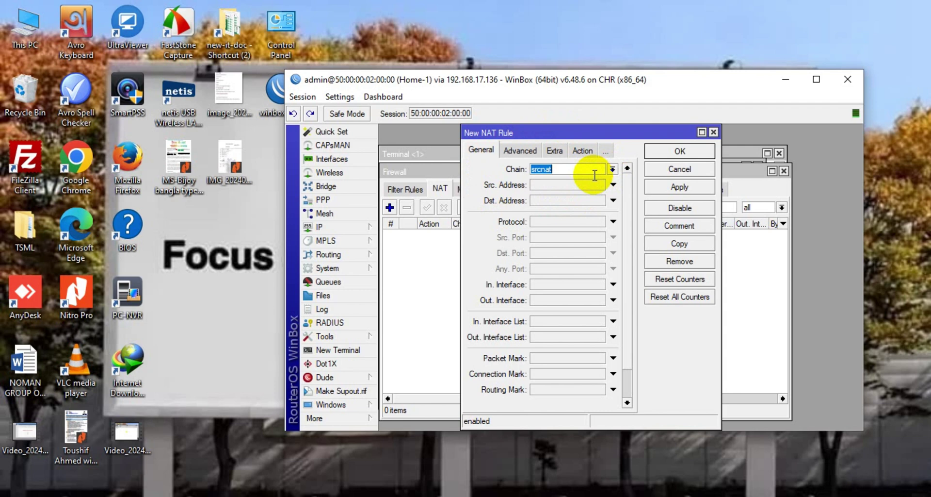
pyautogui.click(562, 184)
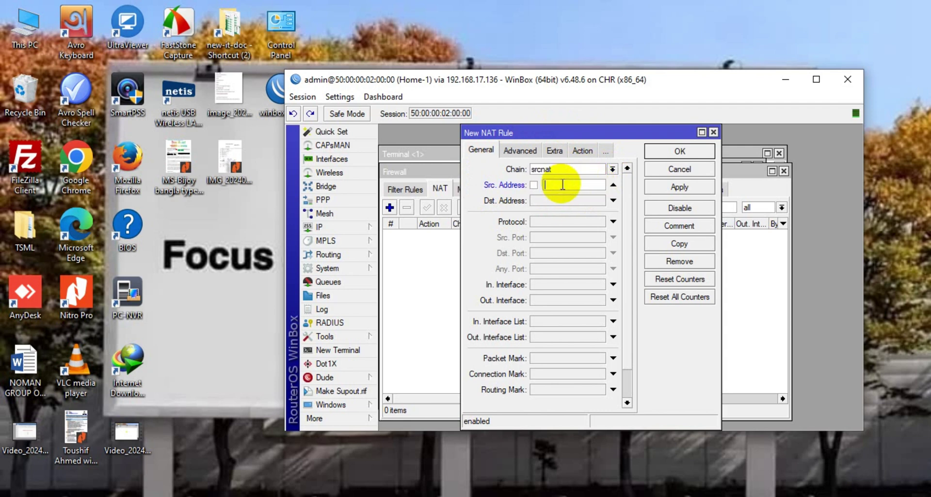
pyautogui.write('192.168.2.0/24')
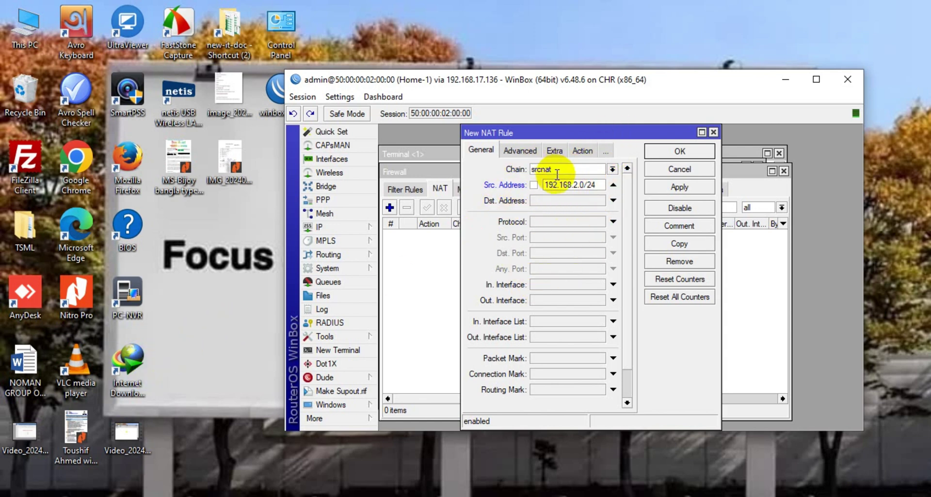
# Step: Set the NAT rule's action to masquerade and save the rule
pyautogui.click(582, 151)
pyautogui.click(558, 169)
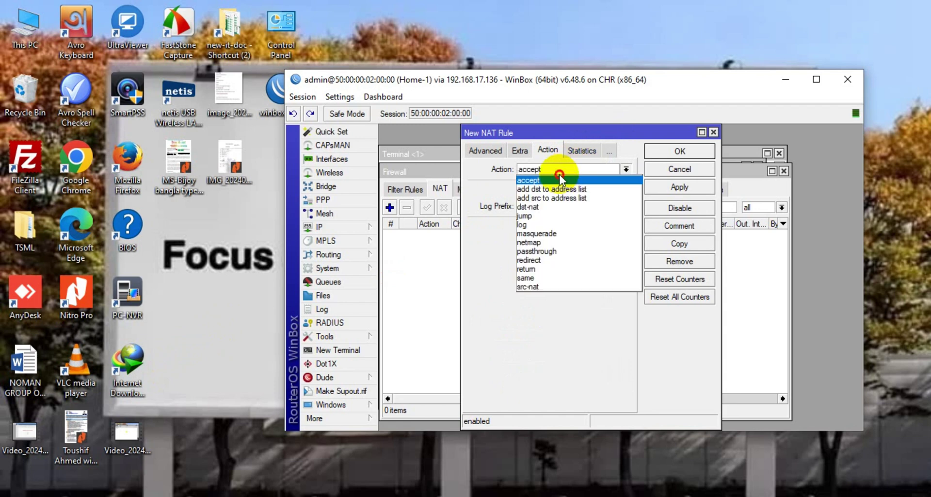
pyautogui.click(545, 229)
pyautogui.click(667, 186)
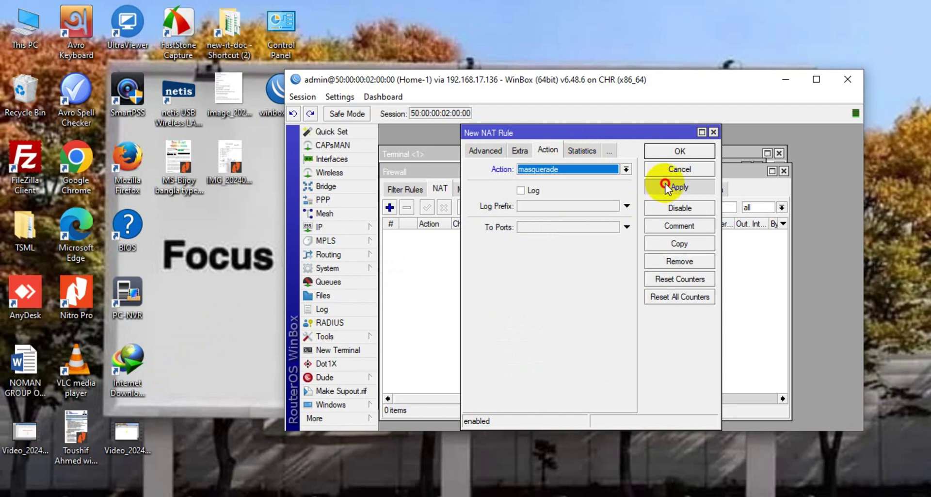
pyautogui.click(690, 152)
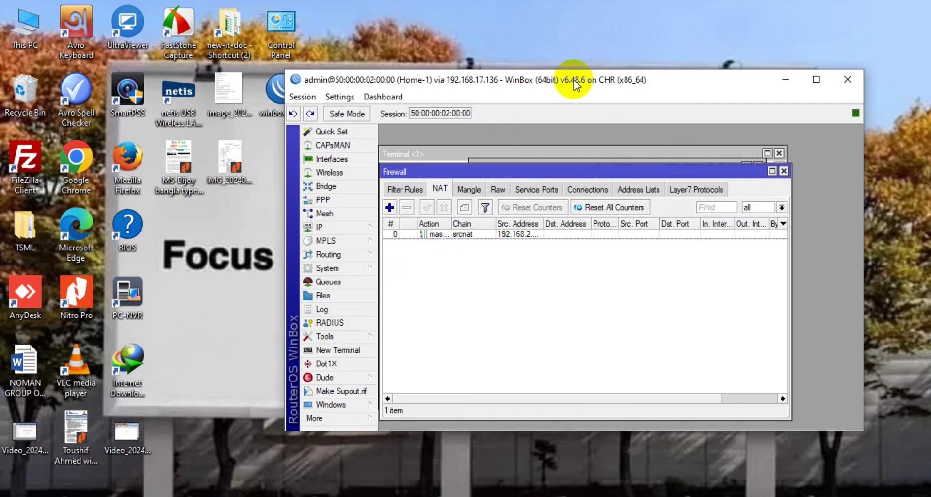
# Step: Add the comment NAT to the masquerade rule in the firewall NAT list
pyautogui.click(462, 234)
pyautogui.click(464, 208)
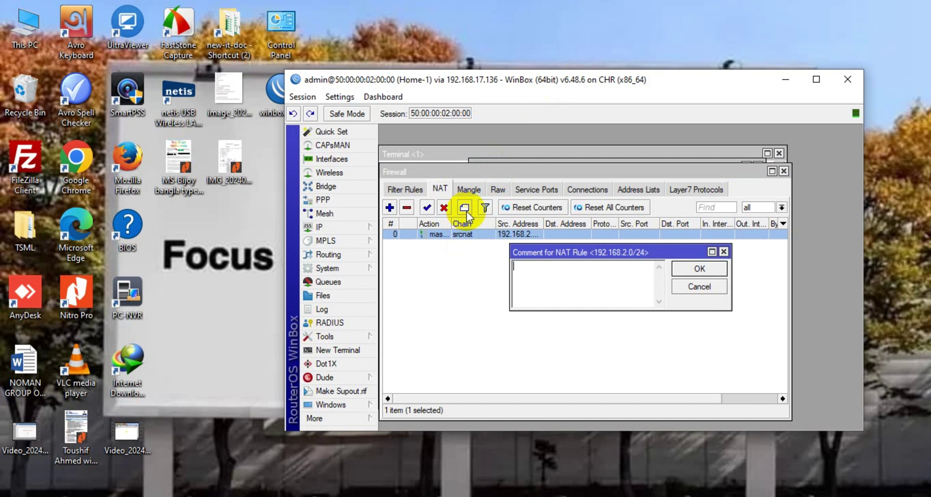
pyautogui.write('NAT')
pyautogui.press('Return')
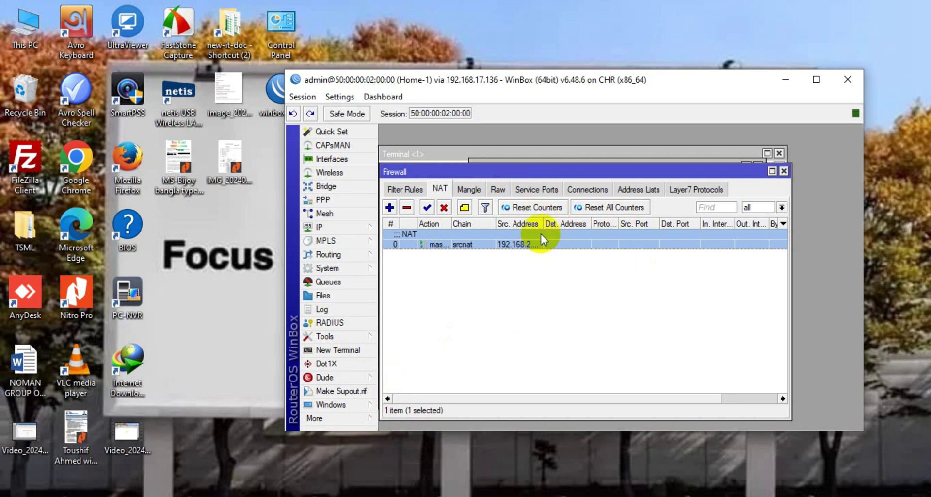
pyautogui.moveTo(548, 221); pyautogui.dragTo(559, 235)
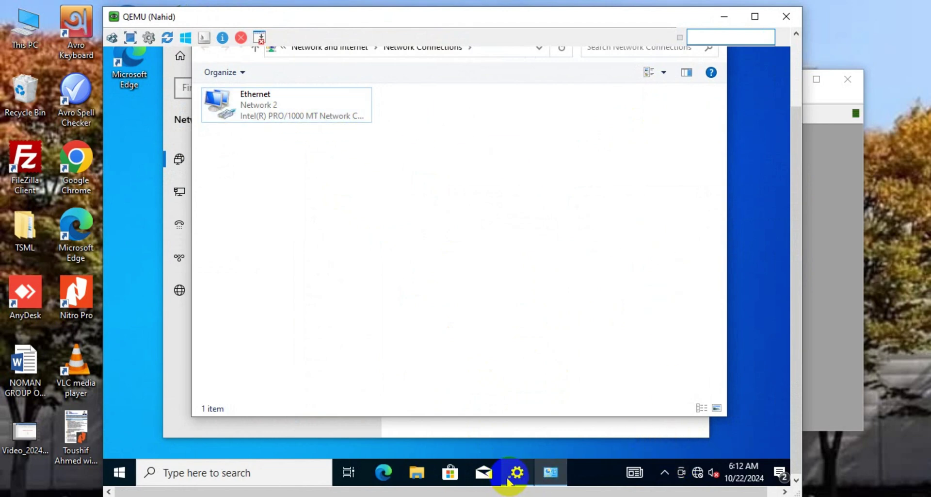
# Step: In the QEMU Windows virtual machine, open the Internet Protocol Version 4 (TCP/IPv4) properties of the Ethernet adapter
pyautogui.moveTo(796, 159); pyautogui.dragTo(797, 87)
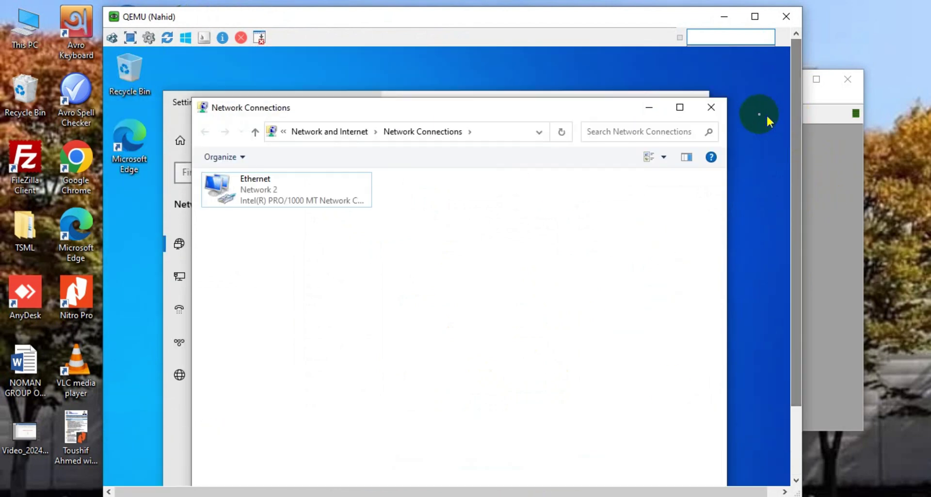
pyautogui.click(713, 104)
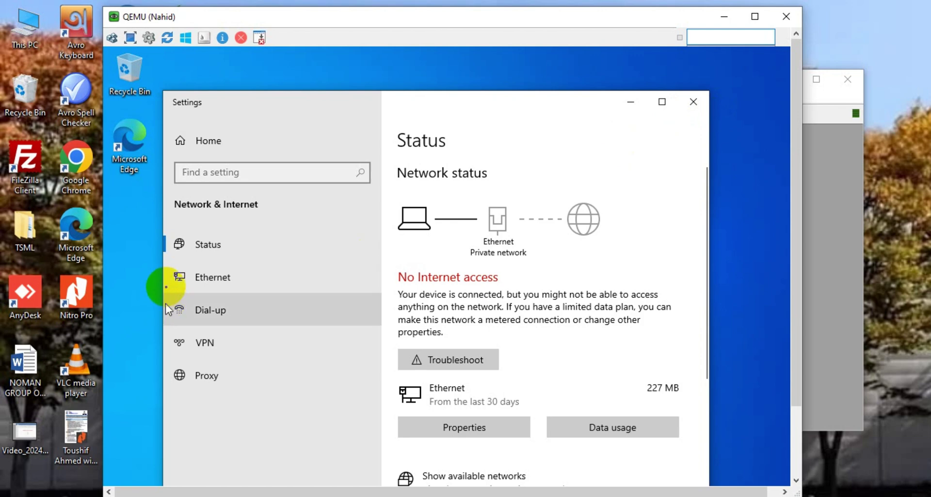
pyautogui.click(198, 274)
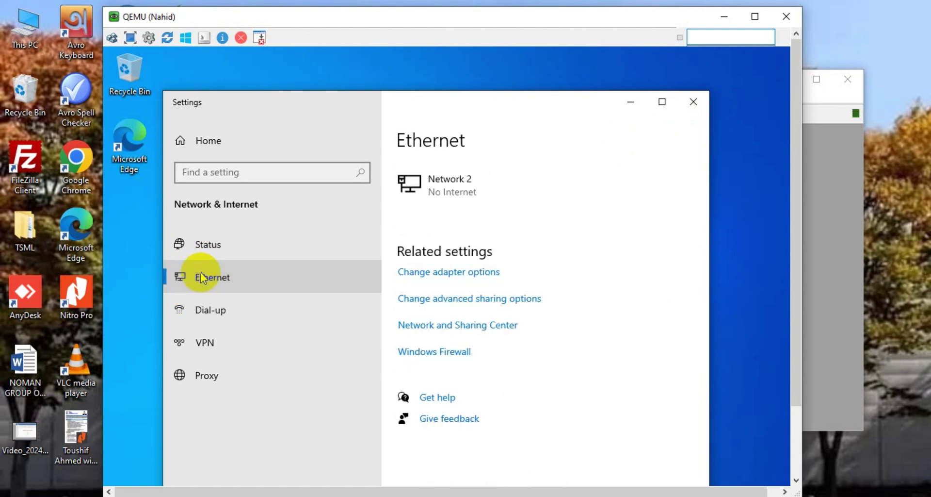
pyautogui.click(429, 273)
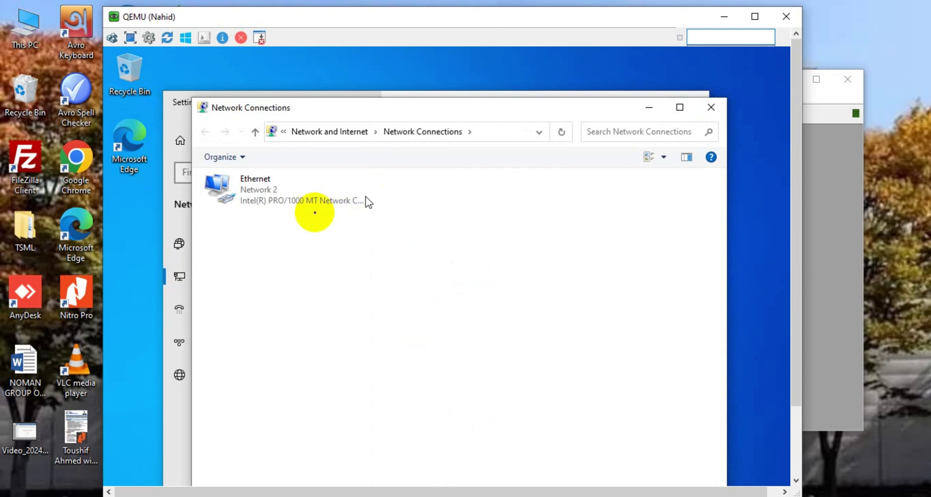
pyautogui.doubleClick(271, 200)
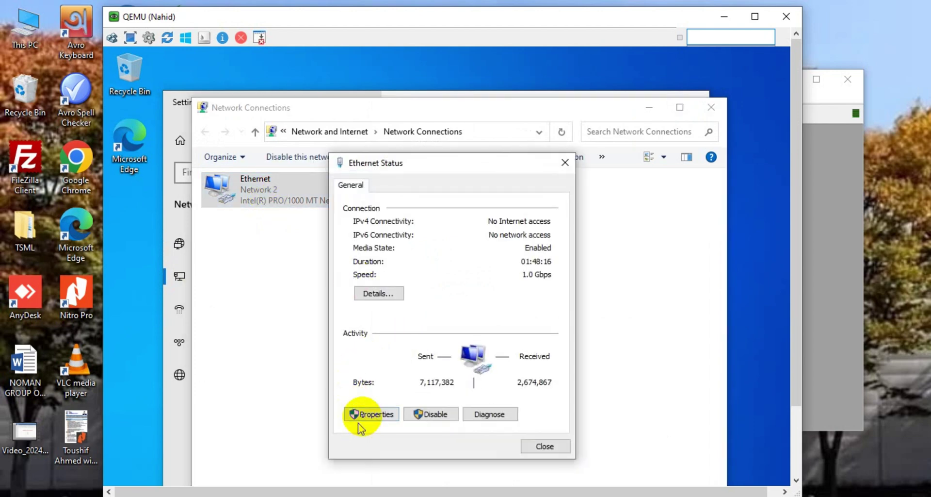
pyautogui.click(371, 414)
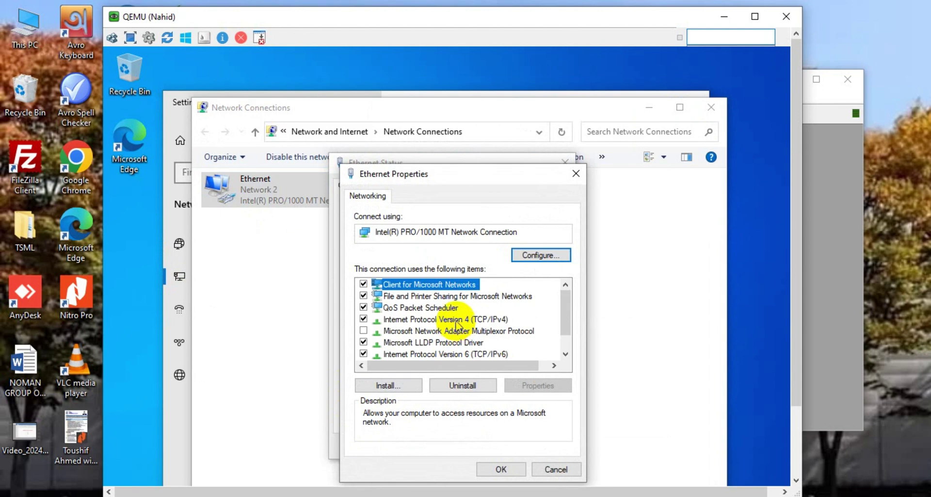
pyautogui.doubleClick(457, 321)
pyautogui.click(562, 340)
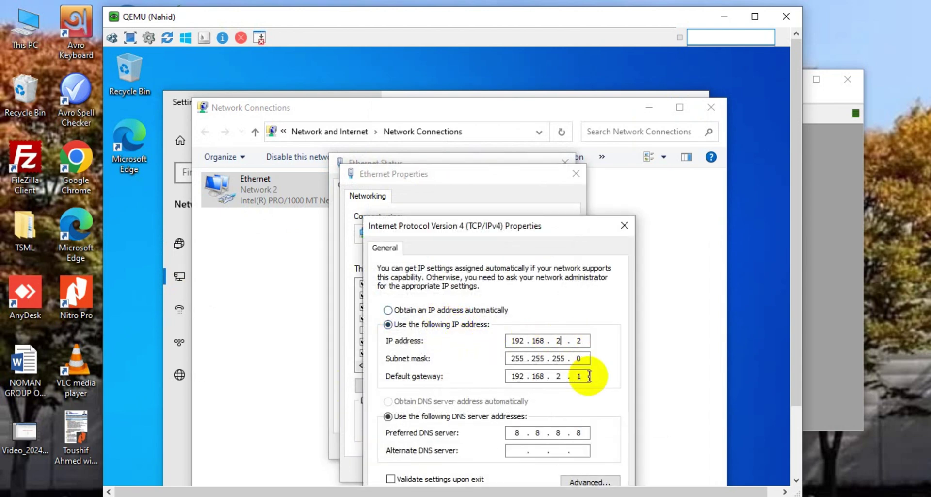
pyautogui.click(582, 339)
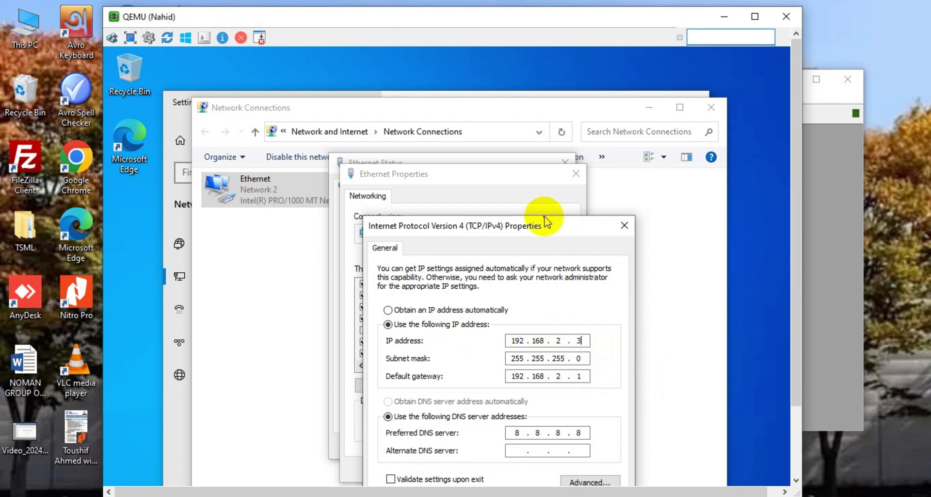
pyautogui.moveTo(545, 218); pyautogui.dragTo(544, 146)
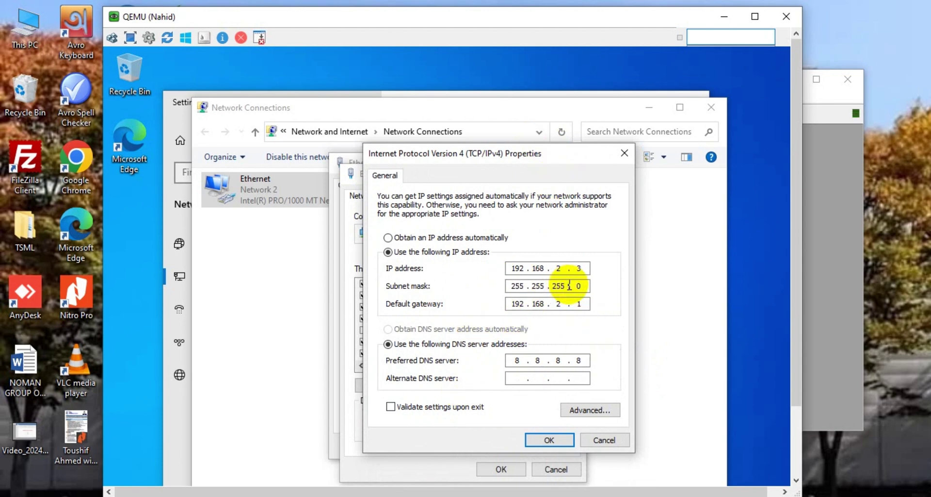
pyautogui.click(443, 238)
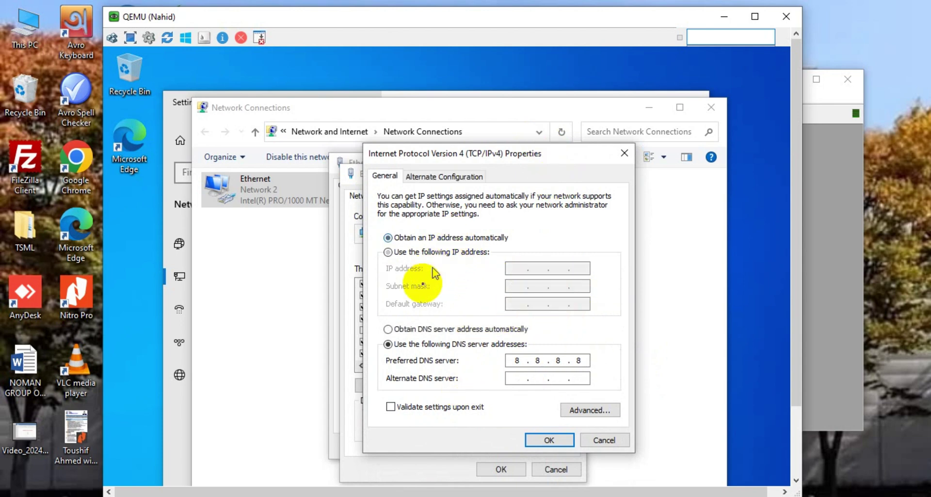
pyautogui.click(393, 329)
# Step: Use a manual IPv4 configuration with IP address 192.168.2.3 and subnet mask 255.255.255.0
pyautogui.click(417, 252)
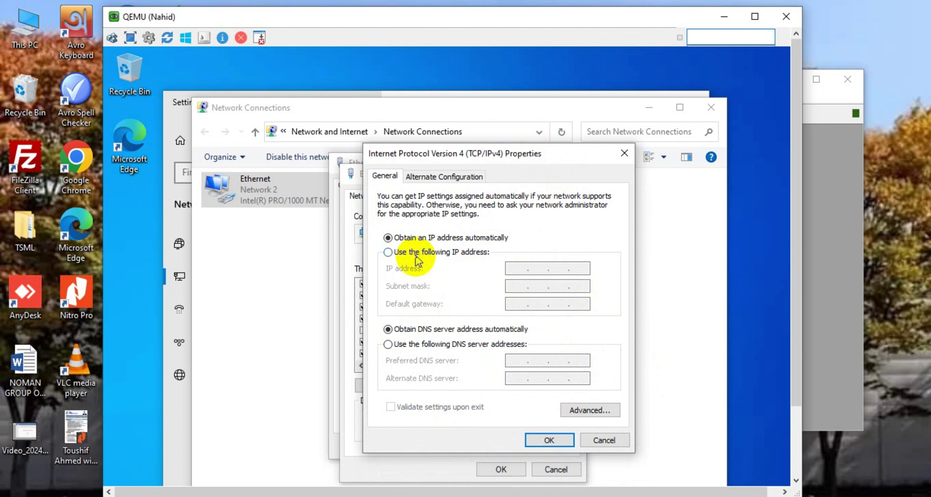
pyautogui.click(519, 269)
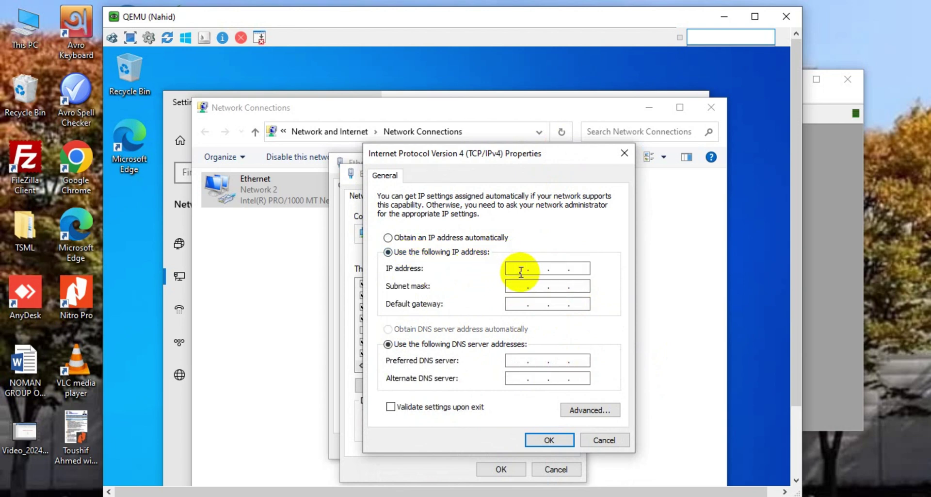
pyautogui.write('192 . 168 . 2 . 3')
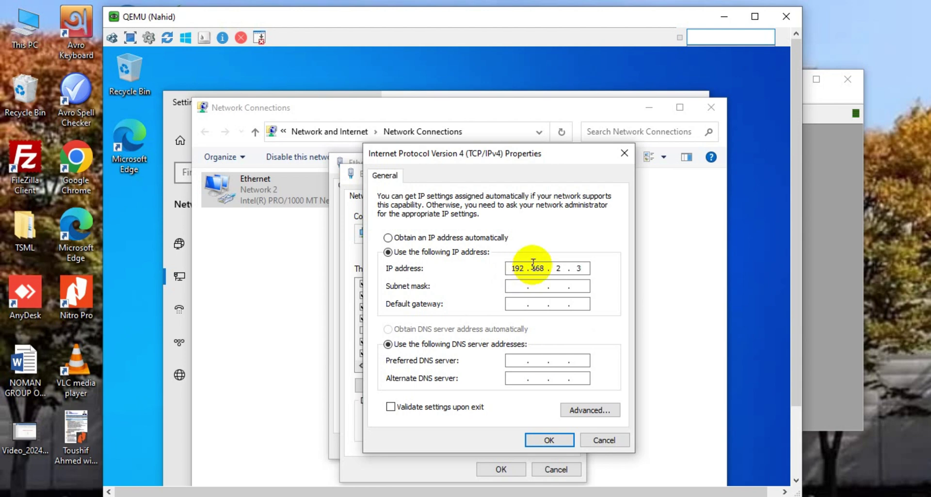
pyautogui.click(520, 287)
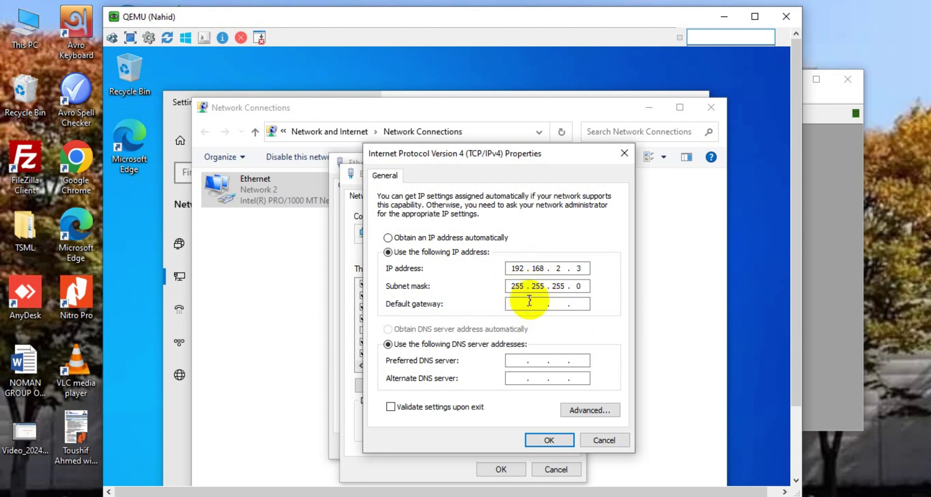
# Step: Set the default gateway to 192.168.2.1 and the preferred DNS server to 8.8.8.8, and save the Ethernet adapter settings
pyautogui.click(522, 298)
pyautogui.click(523, 306)
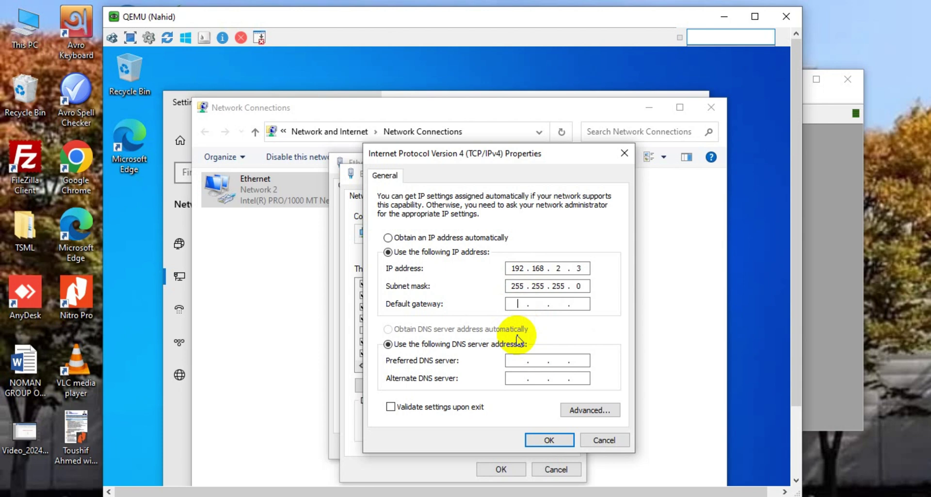
pyautogui.write('192 . 168 . 2 . 1')
pyautogui.click(520, 360)
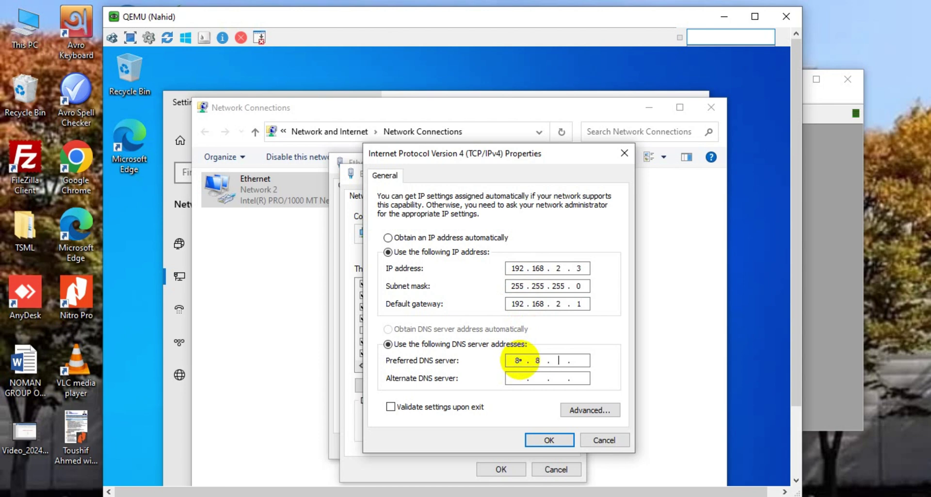
pyautogui.click(548, 440)
pyautogui.click(514, 469)
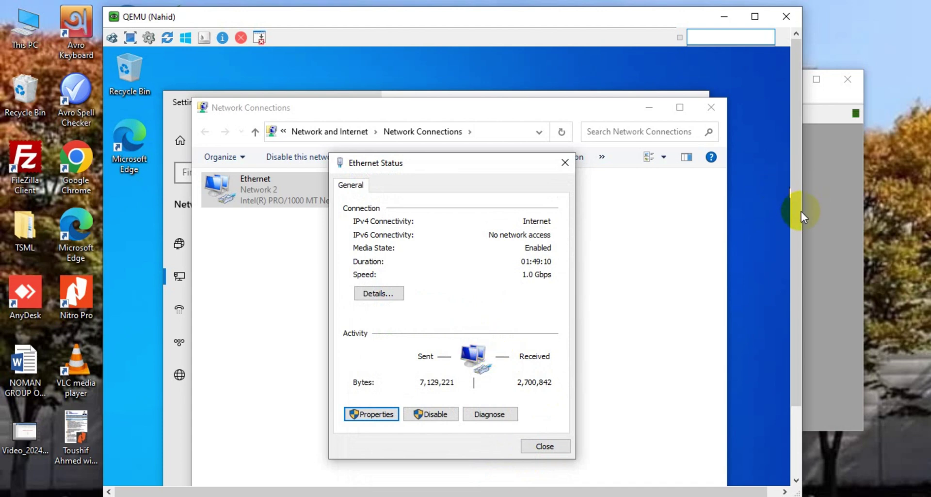
# Step: Open Command Prompt in the virtual machine, ping 8.8.8.8 to test internet access, and stop the ping after a few replies
pyautogui.moveTo(799, 213); pyautogui.dragTo(795, 308)
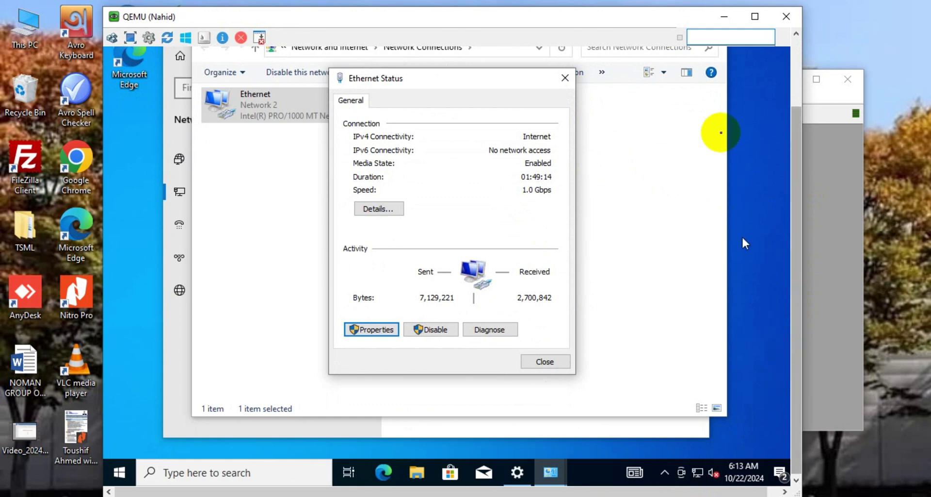
pyautogui.click(122, 478)
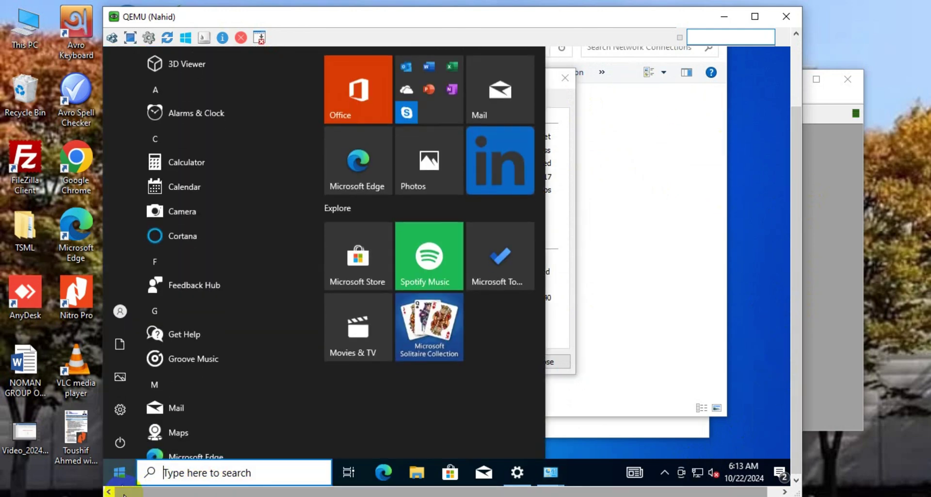
pyautogui.write('cmd')
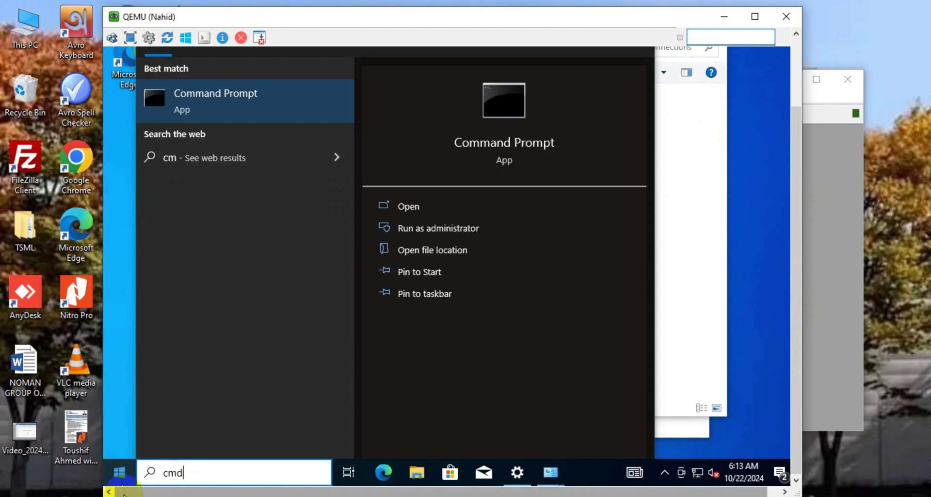
pyautogui.hotkey('ctrl', 'shift', 'Return')
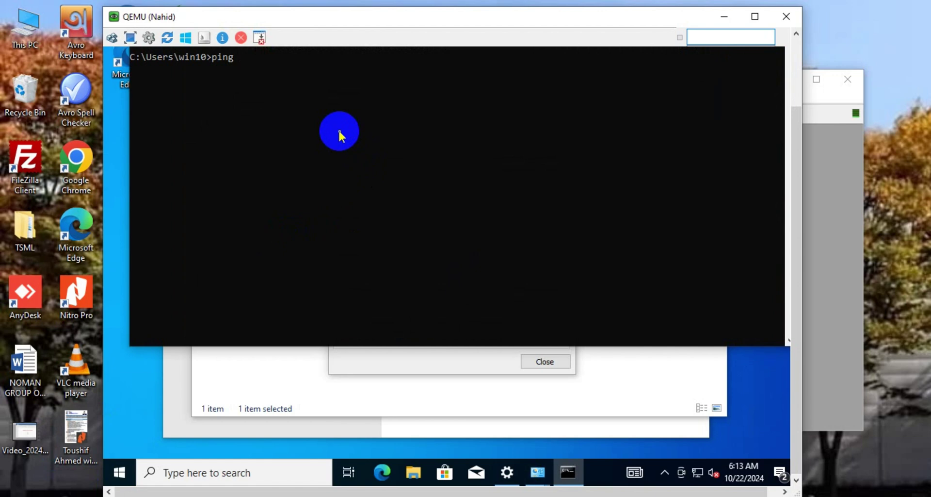
pyautogui.write('ping 8.8.8.8')
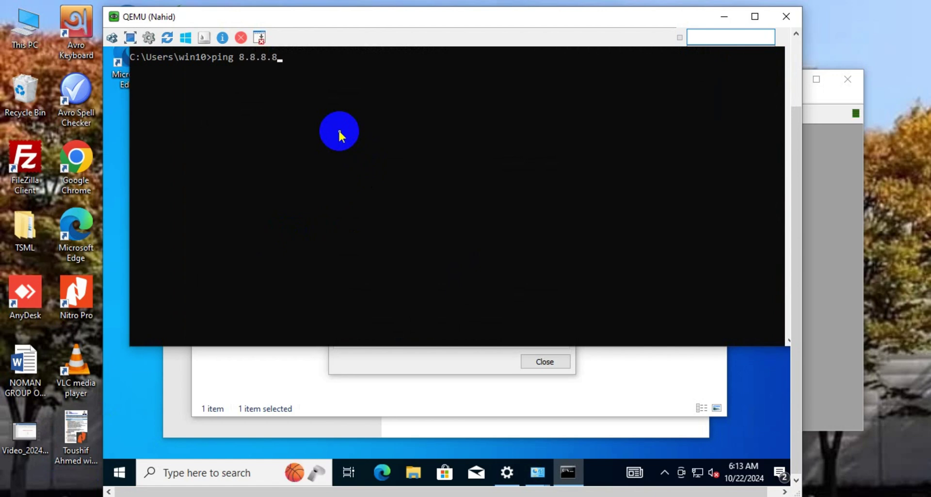
pyautogui.press('Return')
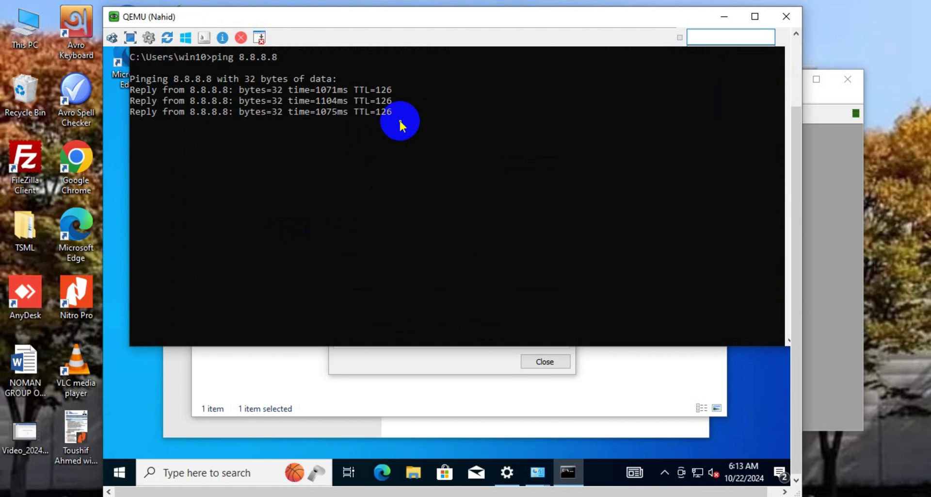
pyautogui.hotkey('ctrl', 'c')
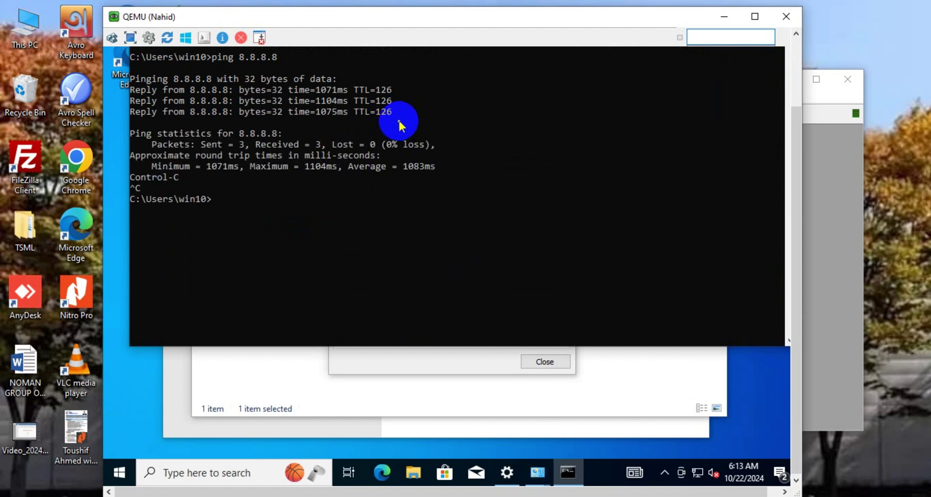
# Step: Switch back to WinBox and remove the masquerade rule for 192.168.2.0/24 from the firewall NAT list
pyautogui.click(724, 16)
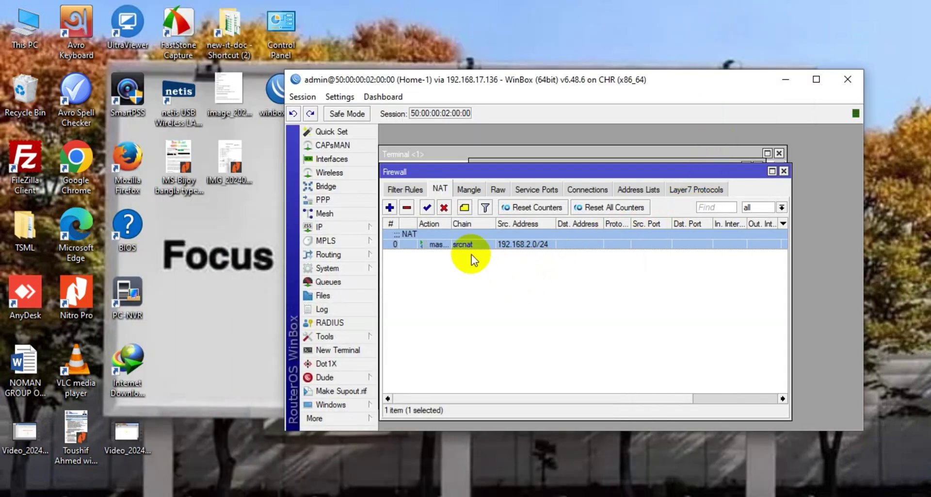
pyautogui.click(478, 279)
pyautogui.click(434, 244)
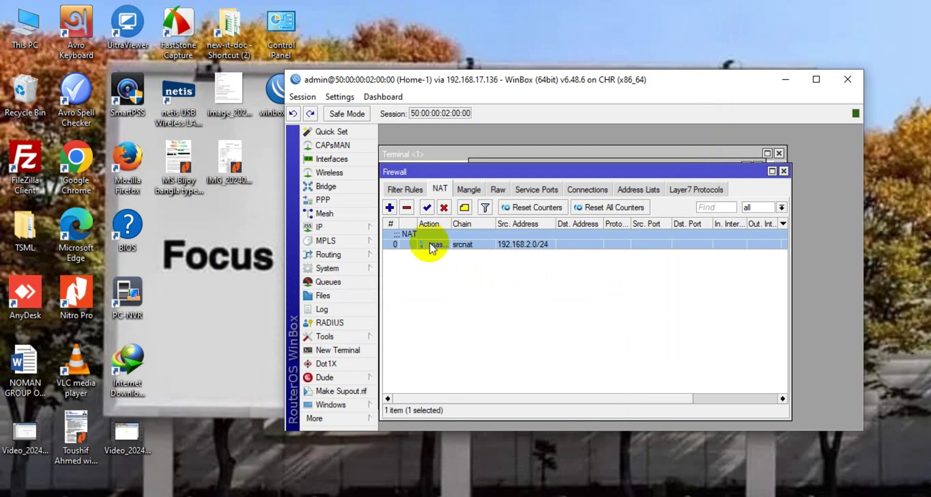
pyautogui.click(412, 209)
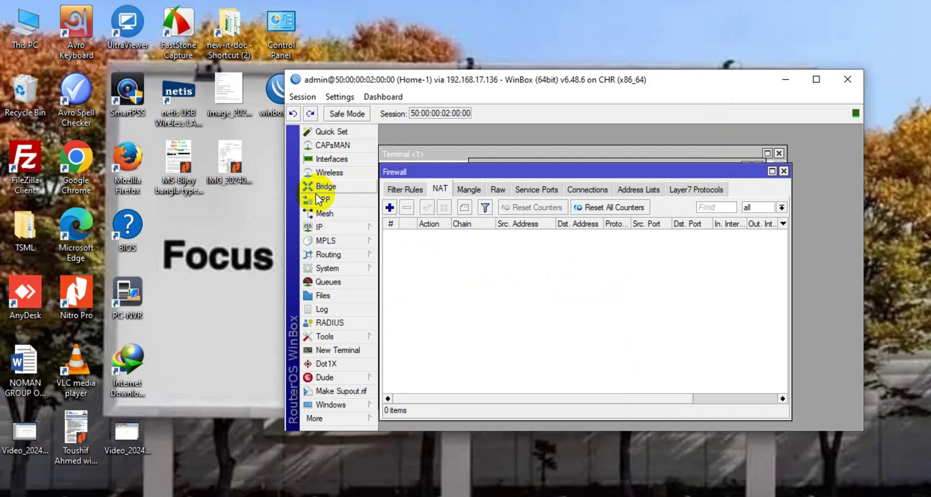
# Step: Remove the address 192.168.2.1/24 of ether1-lan from the router's IP address list
pyautogui.click(334, 228)
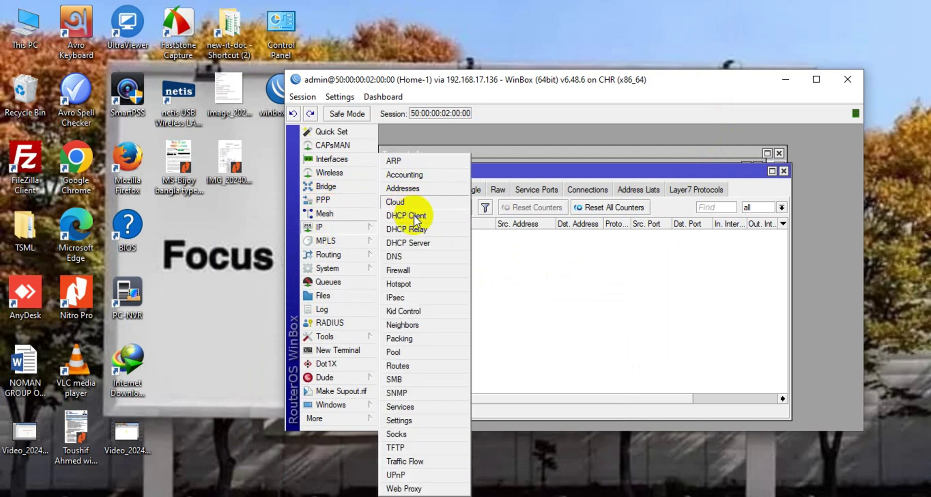
pyautogui.click(416, 188)
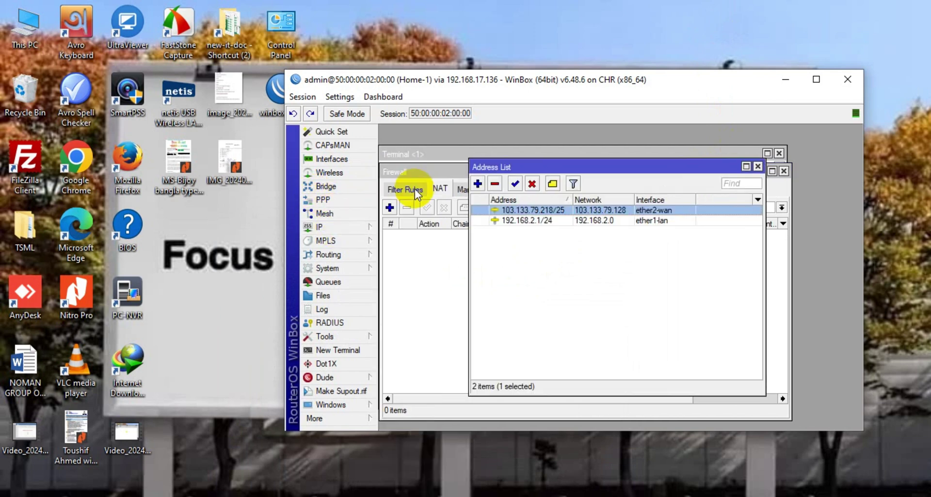
pyautogui.click(522, 223)
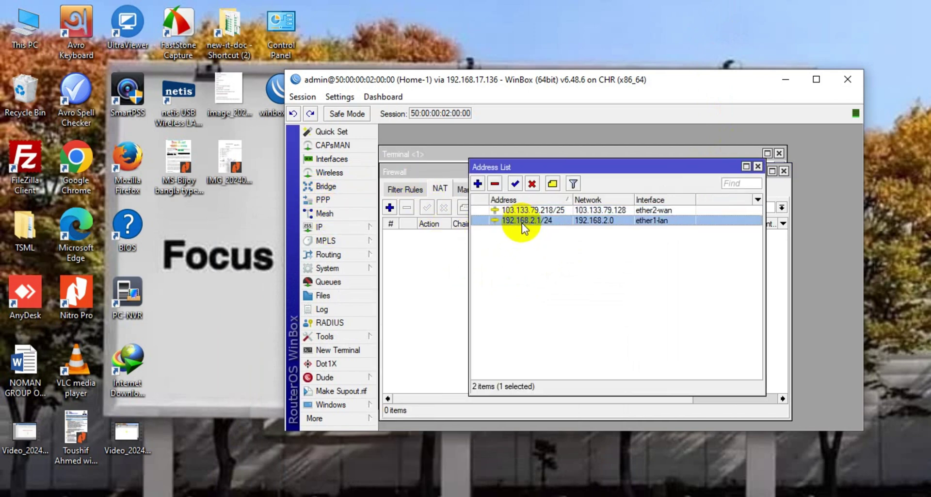
pyautogui.click(500, 185)
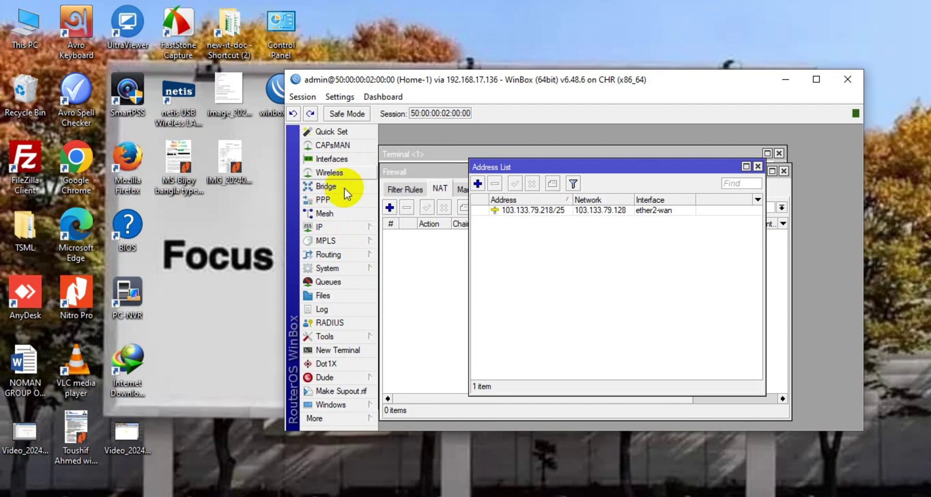
pyautogui.click(346, 224)
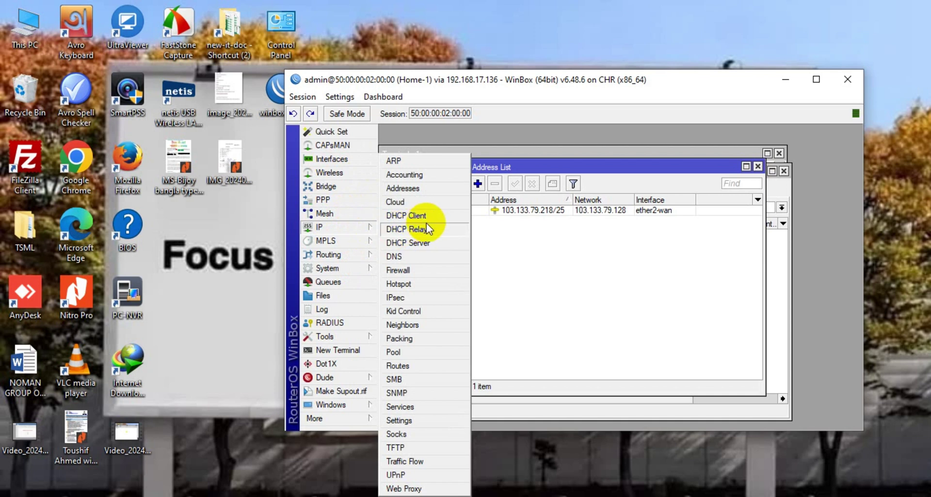
pyautogui.click(417, 243)
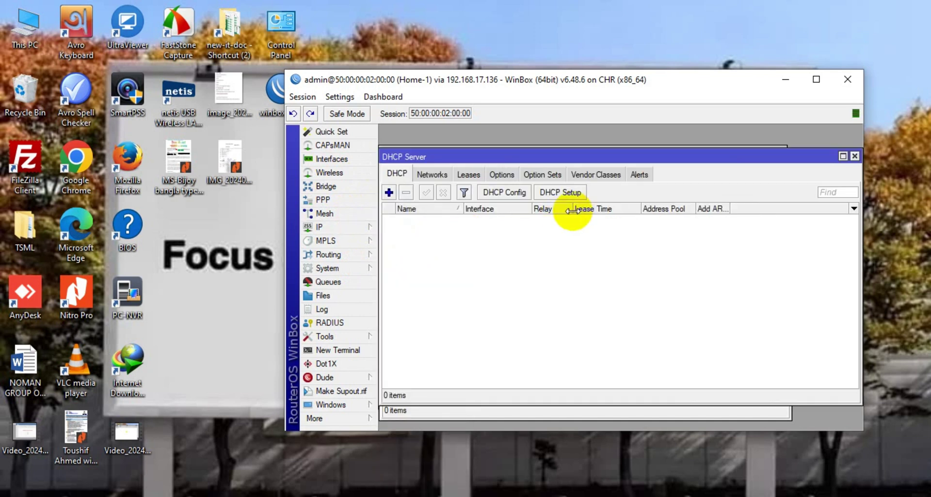
pyautogui.click(564, 192)
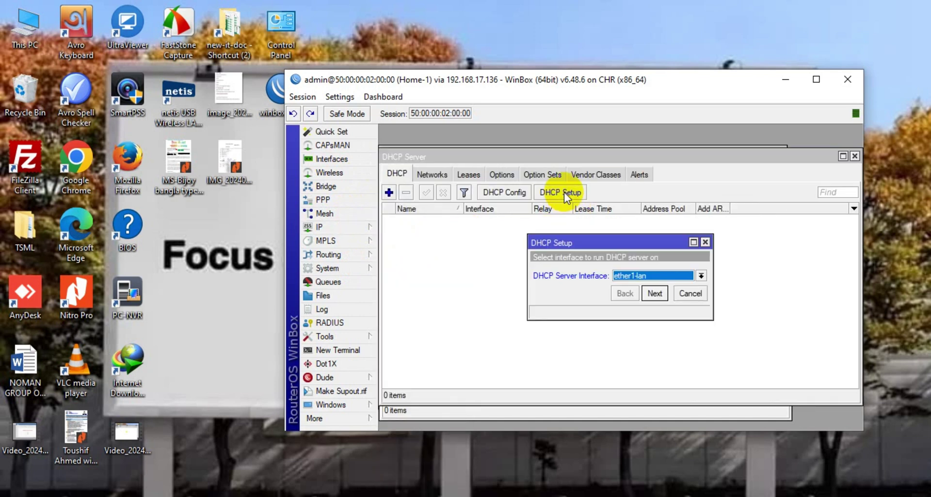
pyautogui.click(705, 242)
# Step: Add the IP address 192.168.3.1/24 on the ether1-lan interface to the router's address list
pyautogui.click(346, 227)
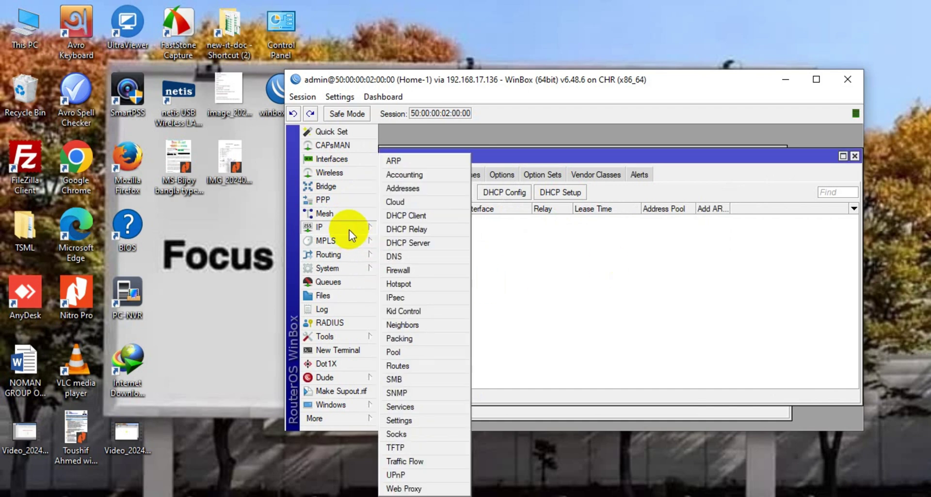
pyautogui.click(419, 193)
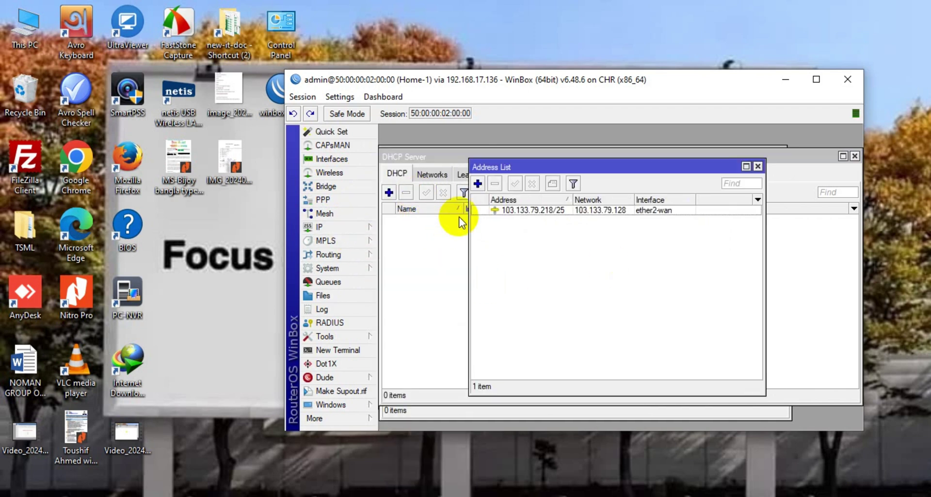
pyautogui.click(478, 184)
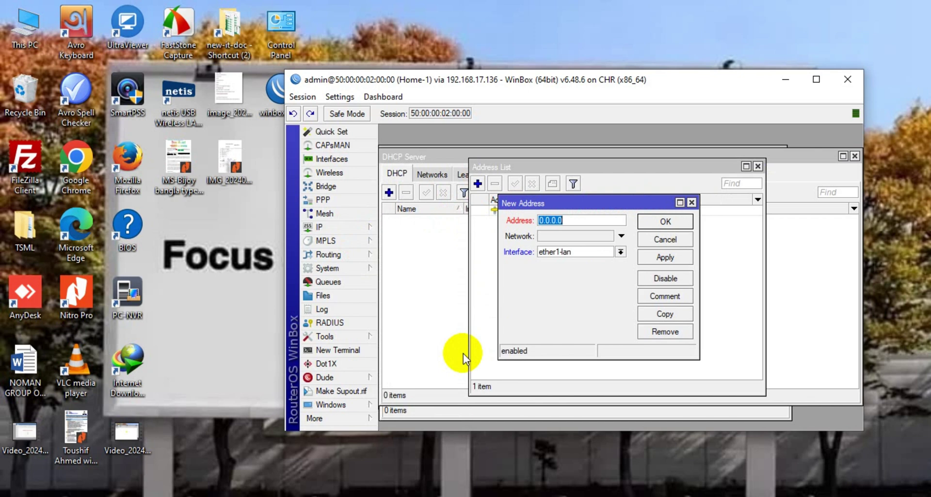
pyautogui.press('BackSpace')
pyautogui.write('192.168.3.1')
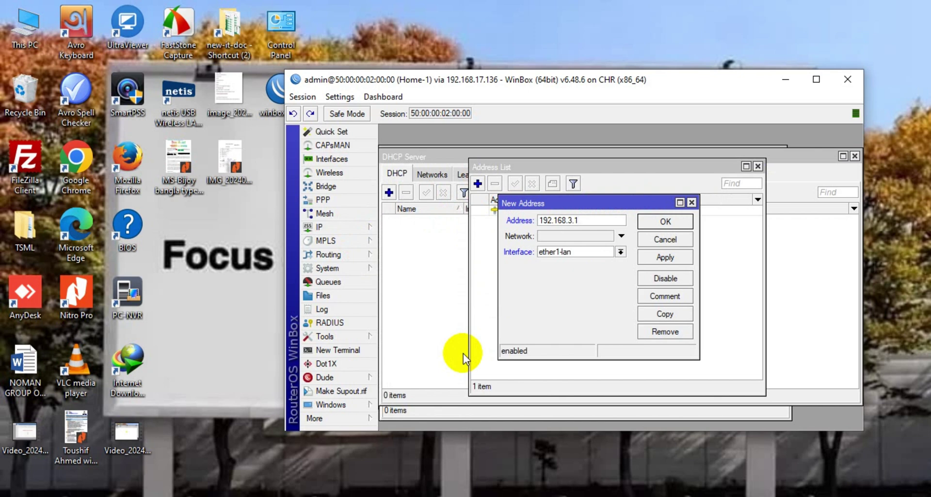
pyautogui.write('/24')
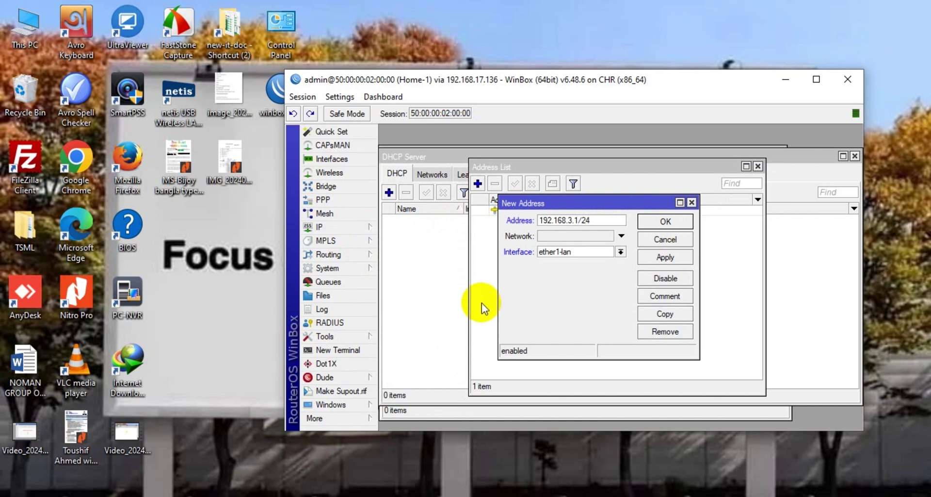
pyautogui.click(674, 256)
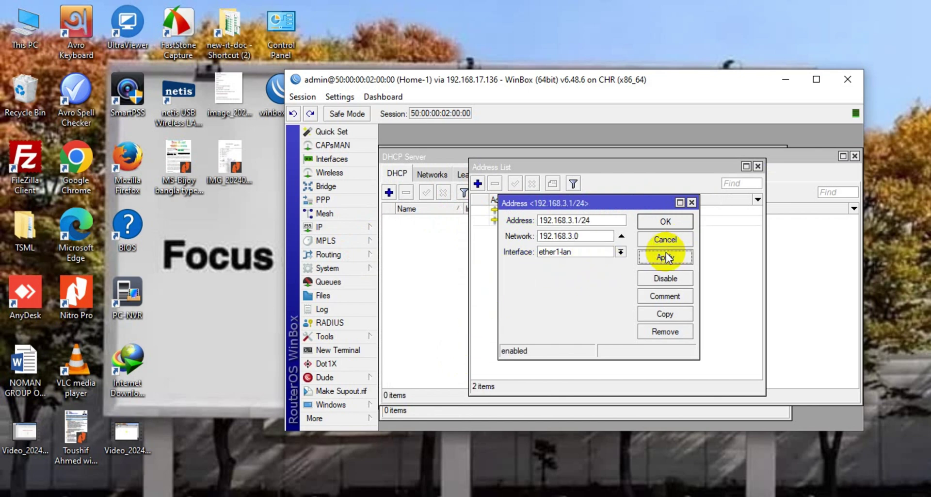
pyautogui.click(665, 222)
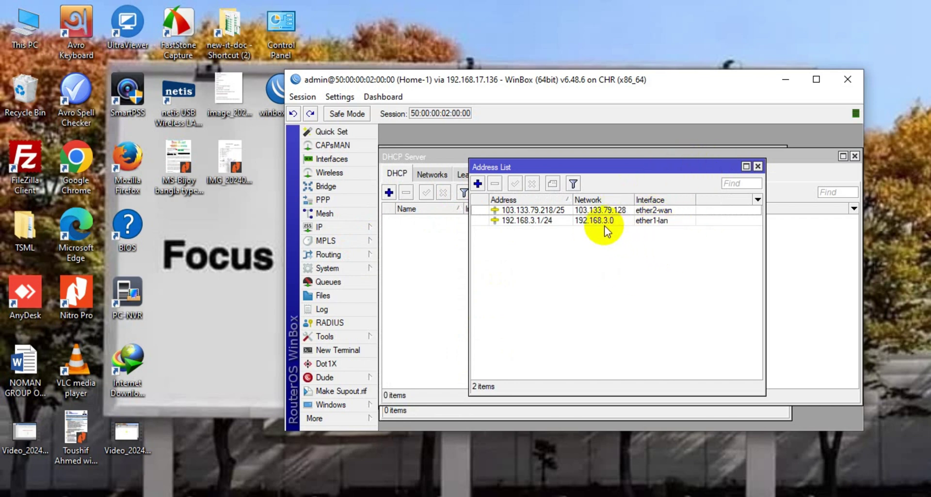
# Step: Start the DHCP server setup on ether1-lan and accept 192.168.3.0/24 as the DHCP address space
pyautogui.click(326, 228)
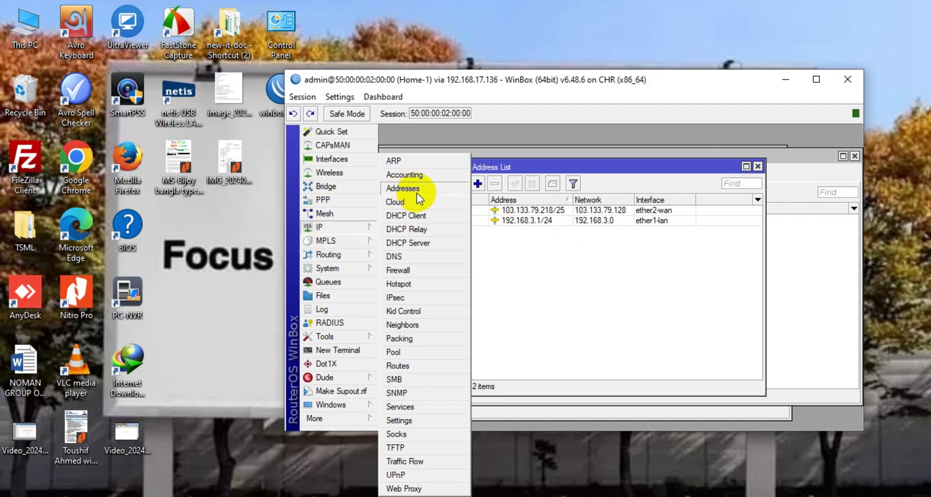
pyautogui.click(423, 242)
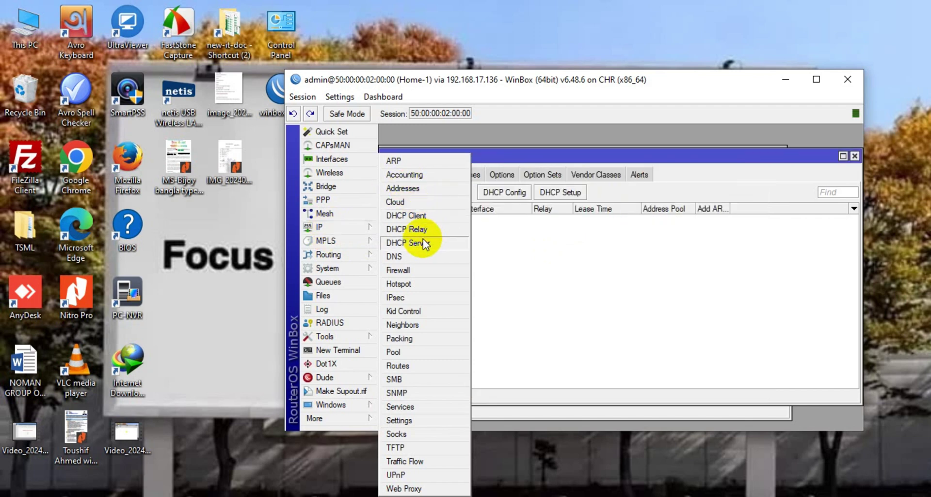
pyautogui.click(556, 196)
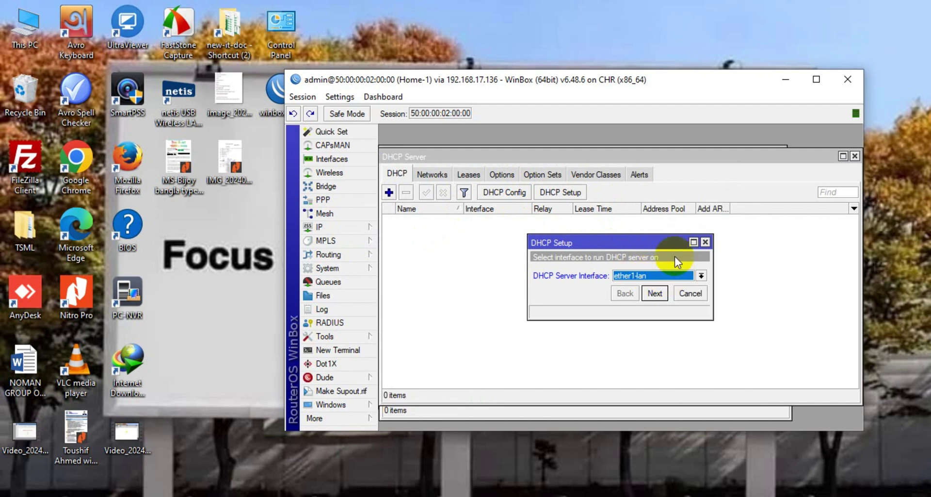
pyautogui.click(655, 292)
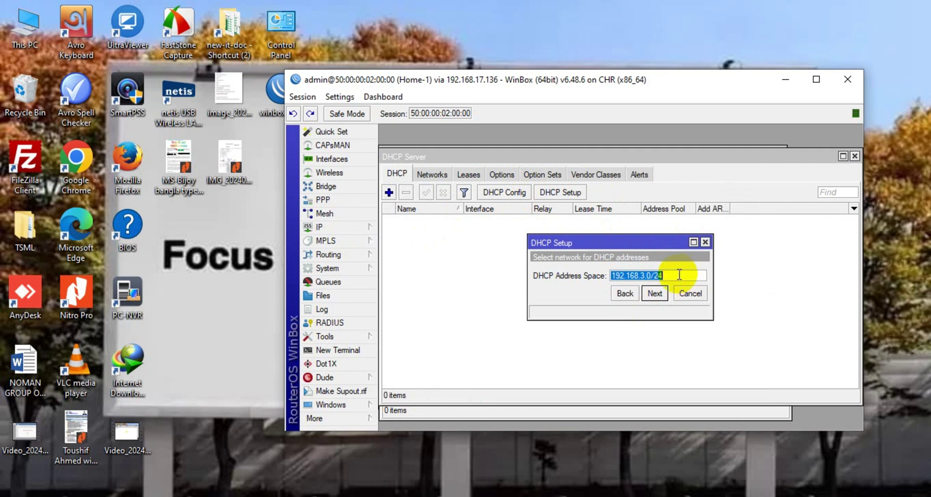
pyautogui.click(678, 275)
pyautogui.moveTo(658, 276); pyautogui.dragTo(594, 291)
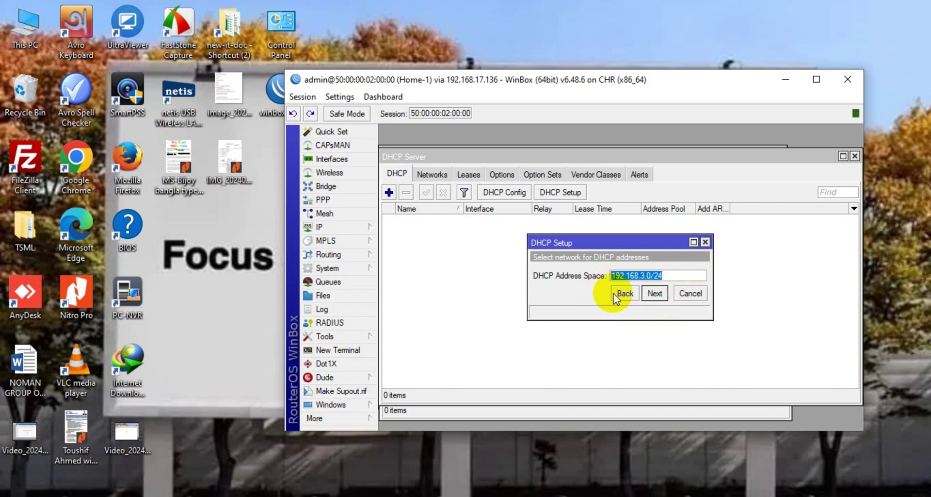
pyautogui.click(660, 293)
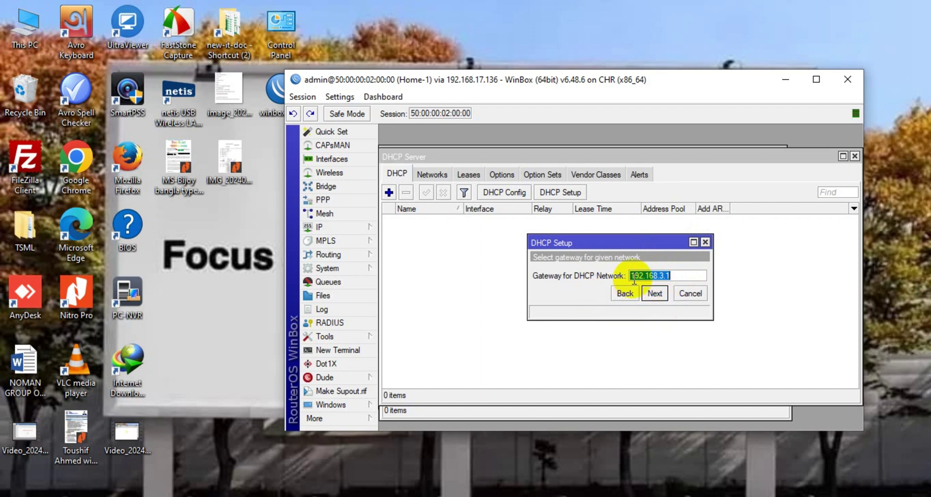
# Step: Continue the DHCP setup with gateway 192.168.3.1, address pool 192.168.3.2-192.168.3.254 and DNS server 8.8.8.8
pyautogui.click(677, 275)
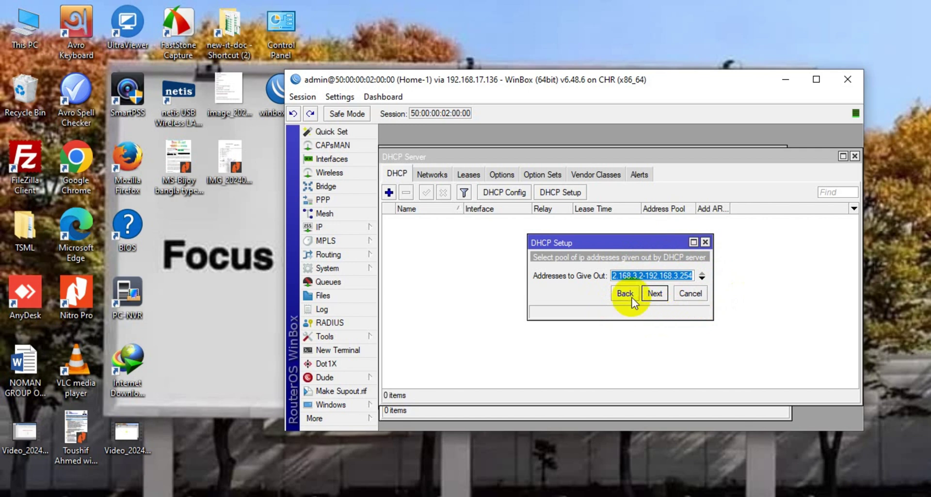
pyautogui.click(656, 293)
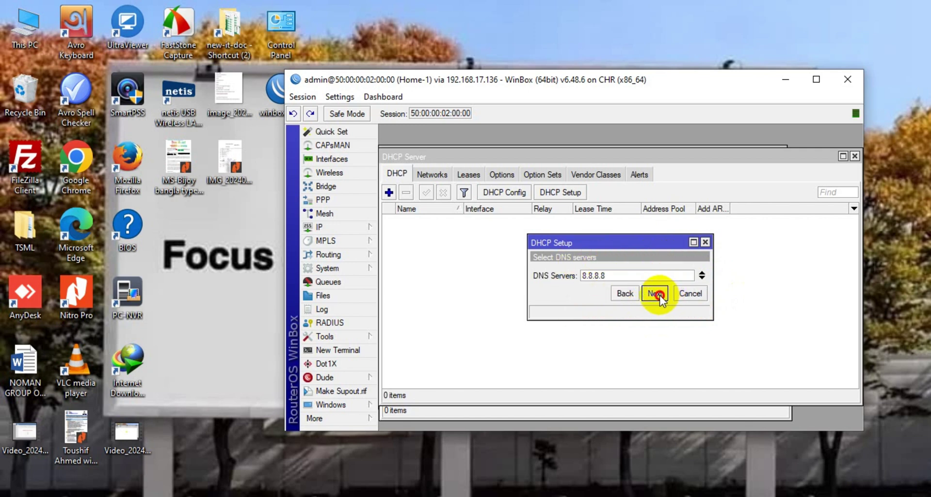
pyautogui.click(656, 293)
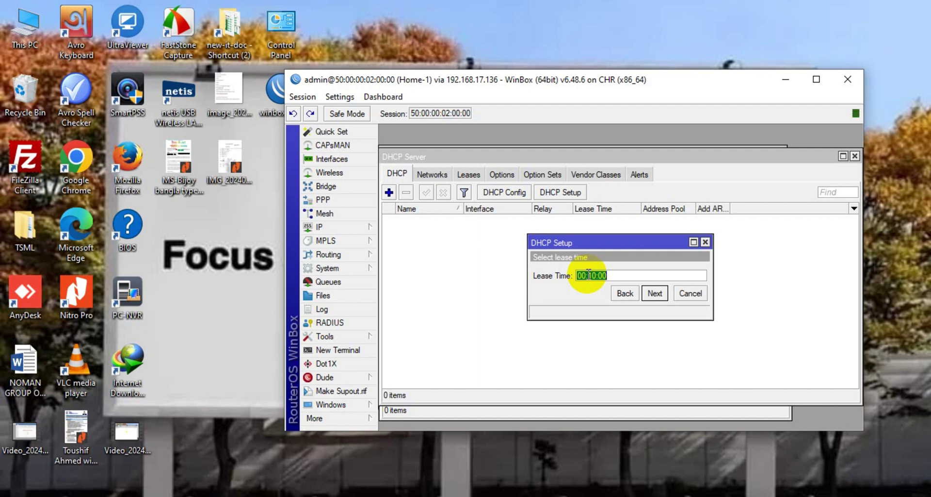
# Step: Set the DHCP lease time to 40:10:00 and complete the DHCP setup for ether1-lan
pyautogui.click(588, 274)
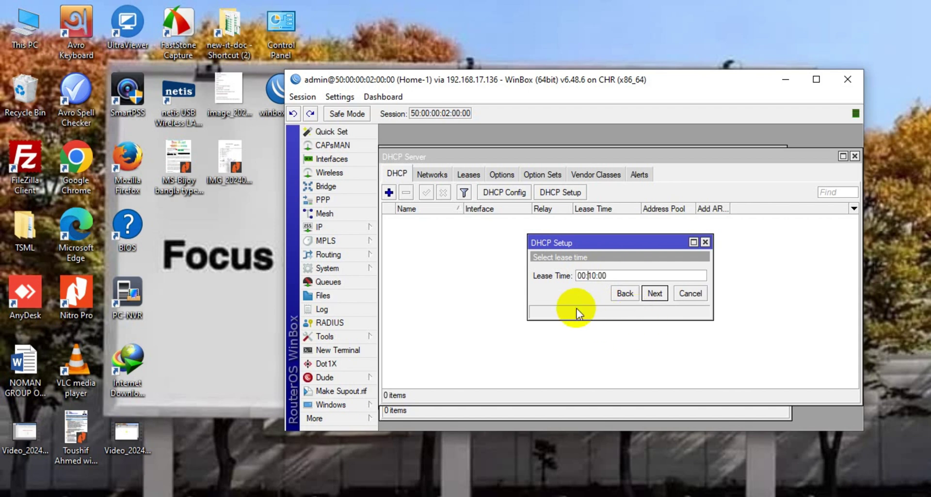
pyautogui.click(580, 275)
pyautogui.press('BackSpace')
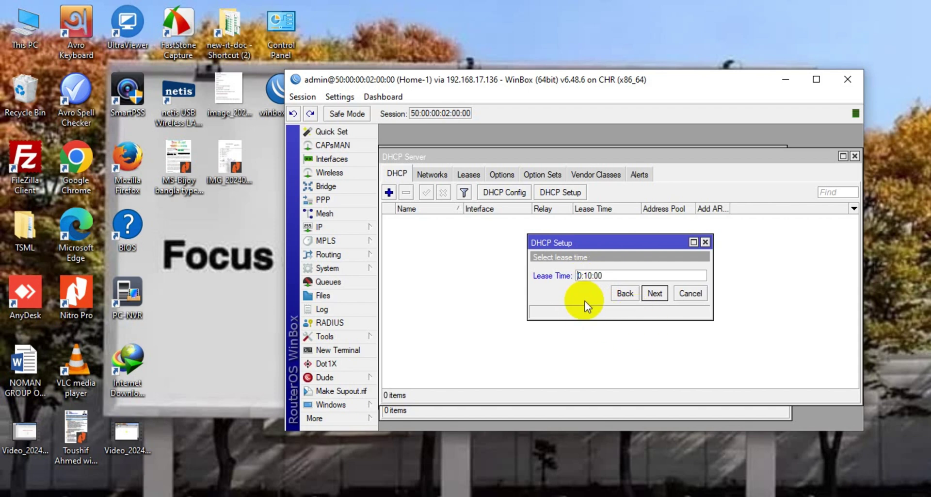
pyautogui.write('4')
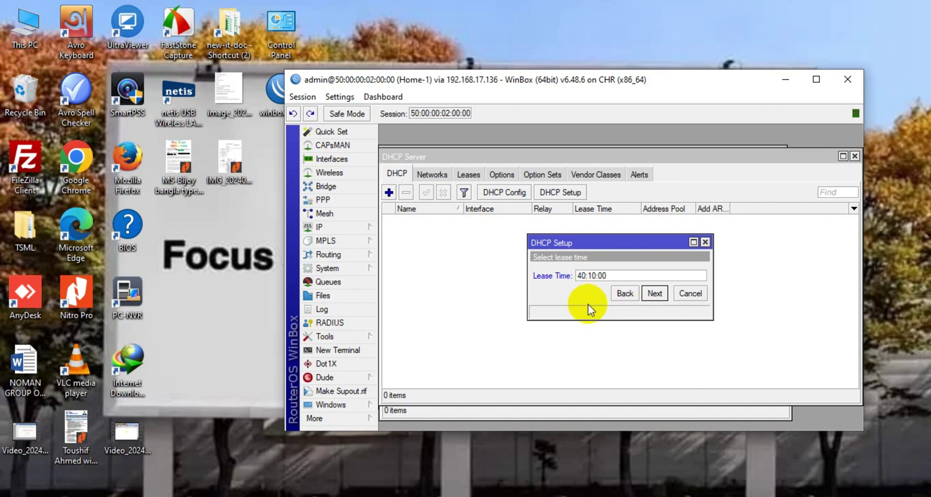
pyautogui.click(656, 294)
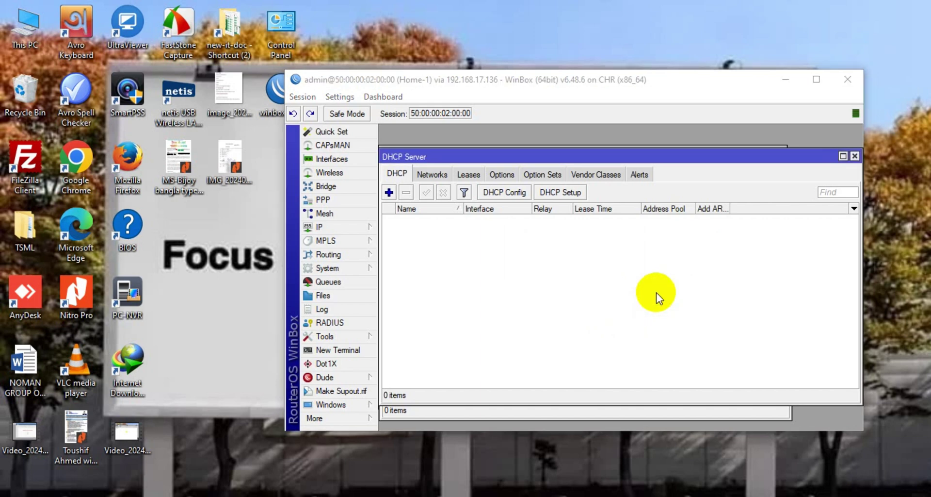
pyautogui.click(622, 273)
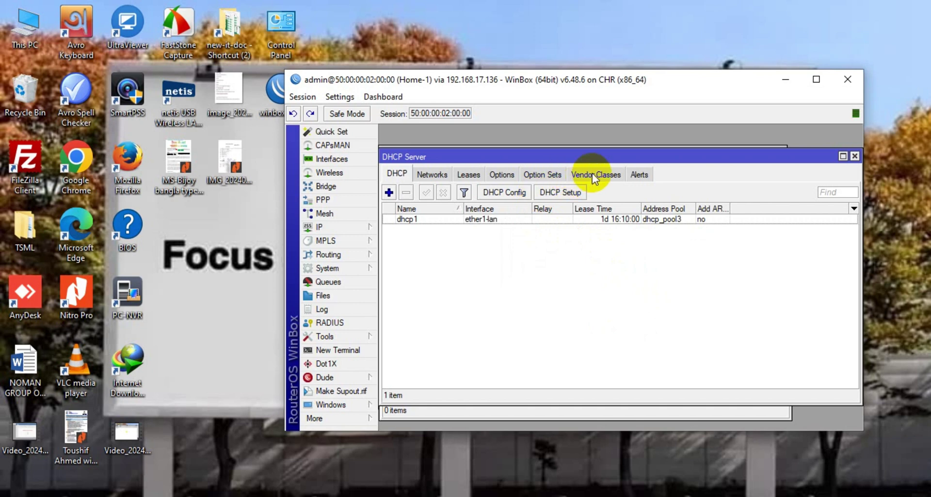
# Step: Remove the 192.168.1.254 lease from the DHCP server's lease list
pyautogui.click(466, 177)
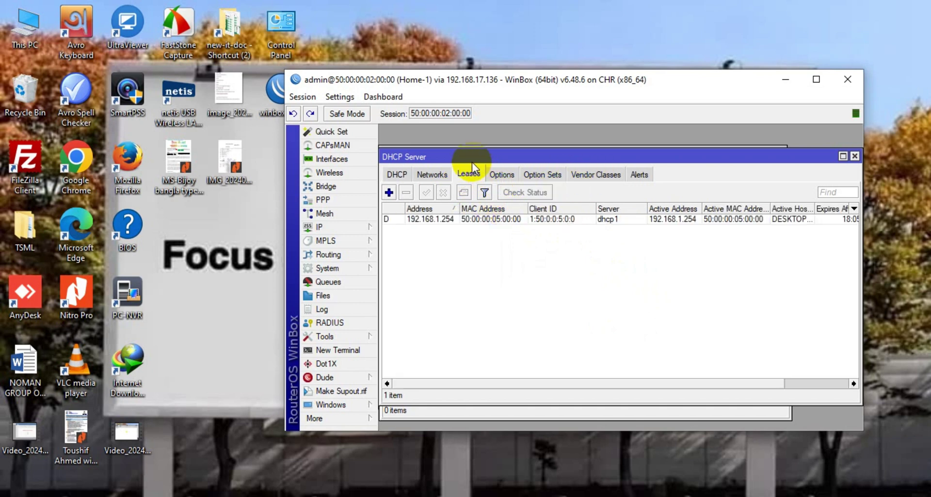
pyautogui.click(434, 177)
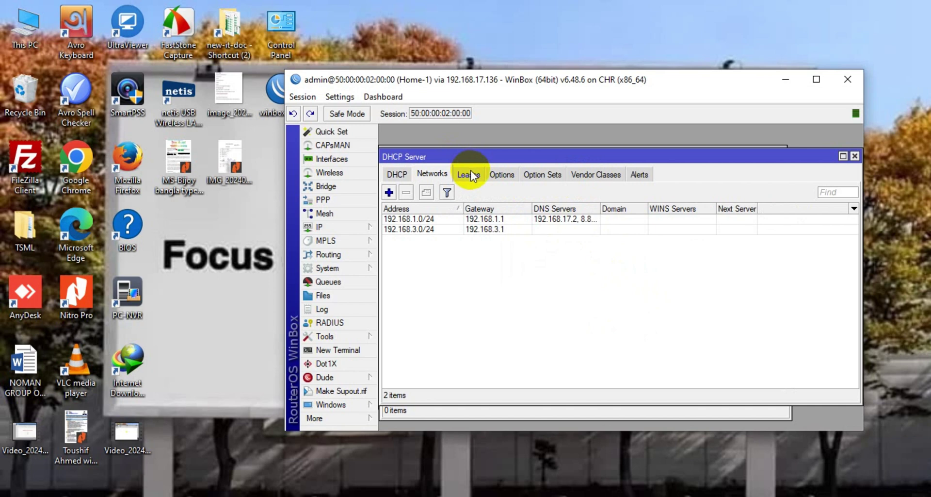
pyautogui.click(473, 177)
pyautogui.click(462, 219)
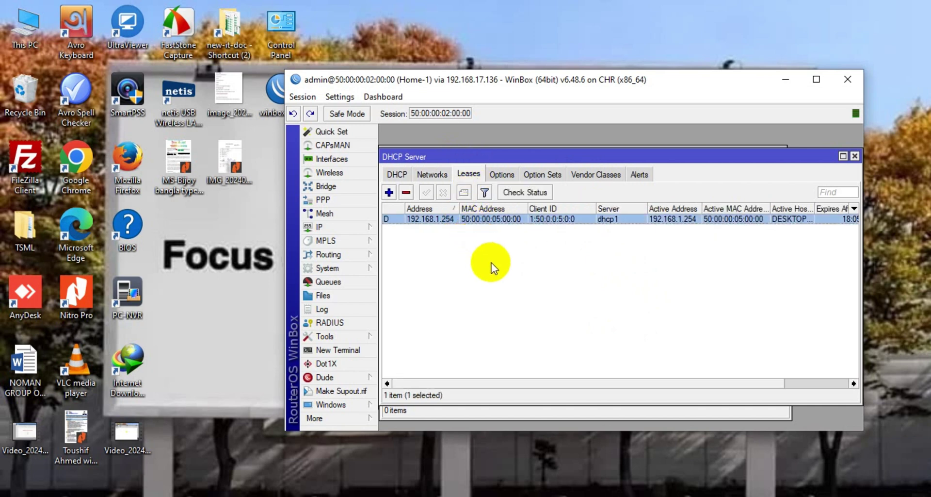
pyautogui.click(406, 192)
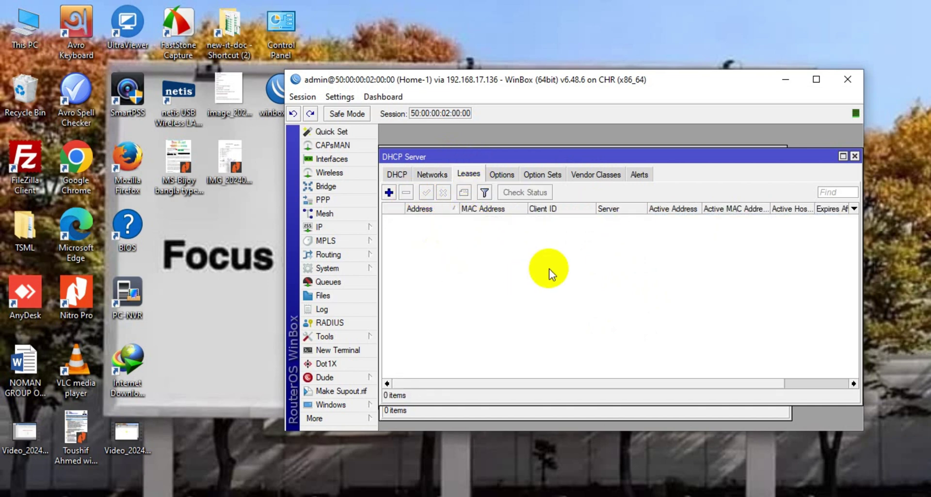
# Step: Remove the 192.168.1.0/24 network with gateway 192.168.1.1 from the DHCP server's networks
pyautogui.click(507, 180)
pyautogui.click(531, 175)
pyautogui.click(429, 176)
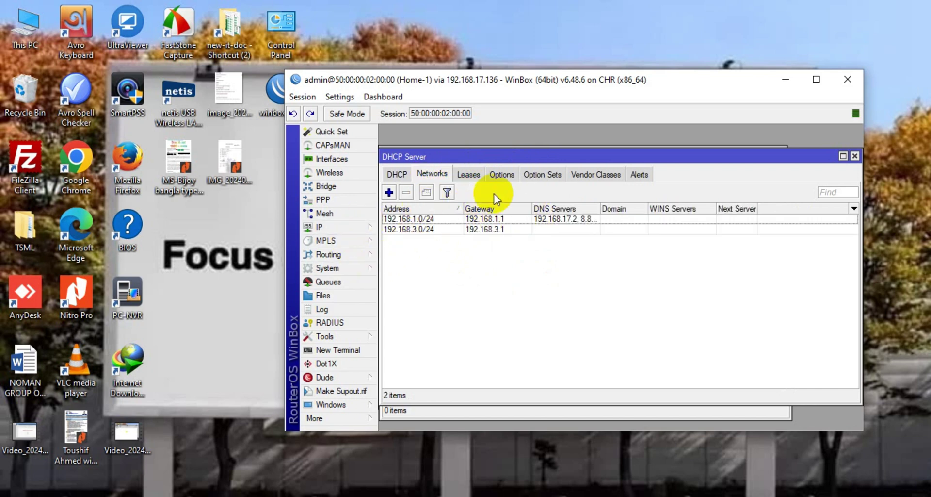
pyautogui.click(504, 179)
pyautogui.click(536, 175)
pyautogui.click(589, 176)
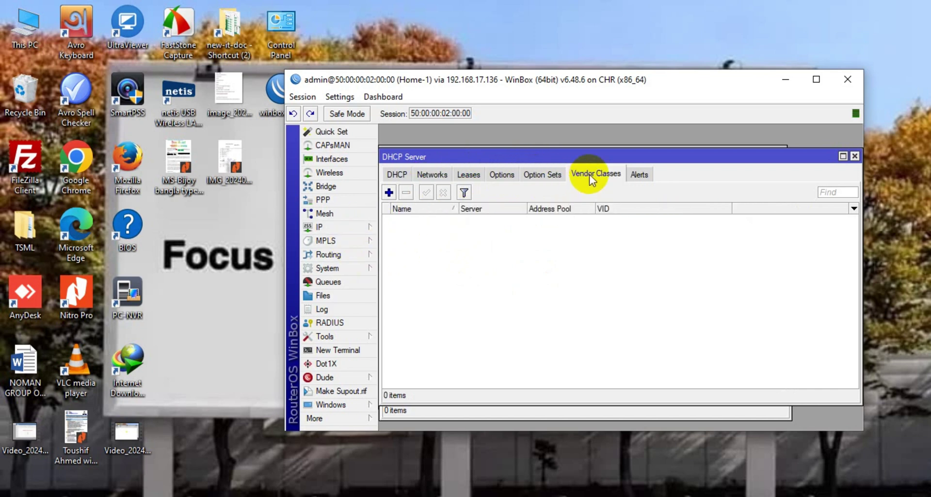
pyautogui.click(403, 177)
pyautogui.click(432, 175)
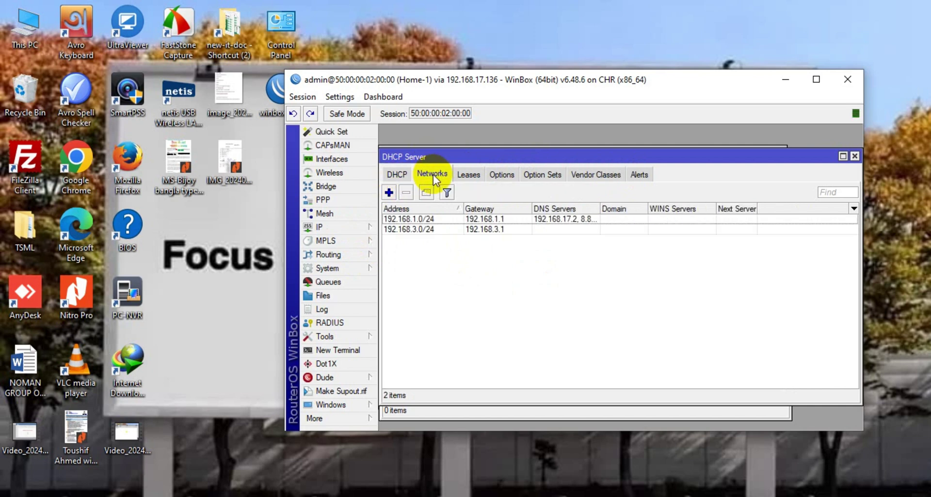
pyautogui.click(489, 220)
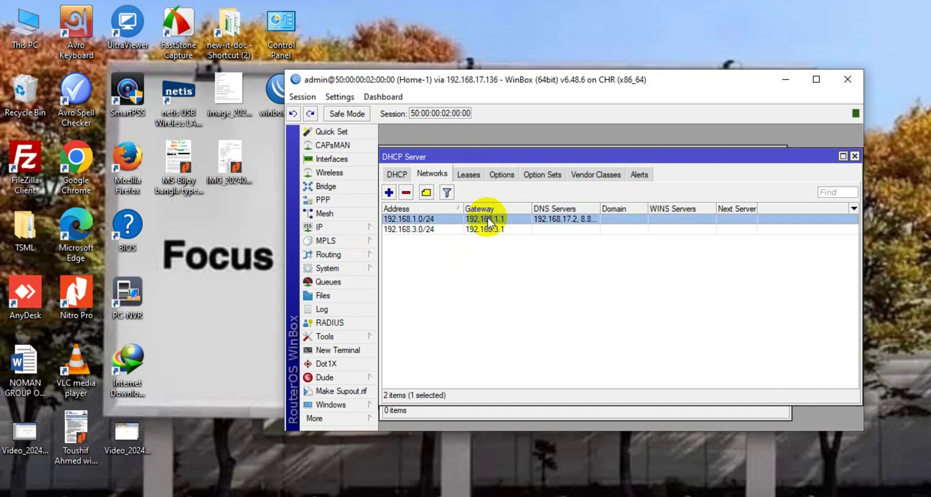
pyautogui.click(407, 193)
pyautogui.click(397, 174)
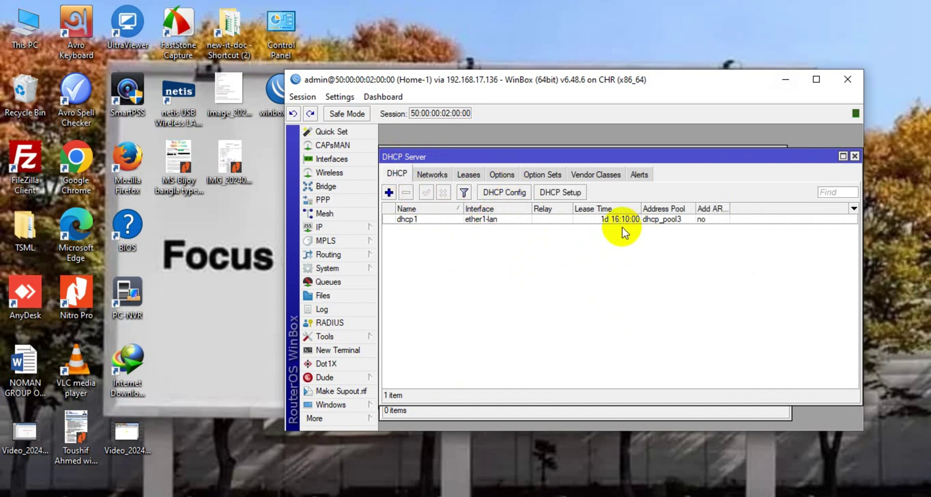
pyautogui.click(443, 177)
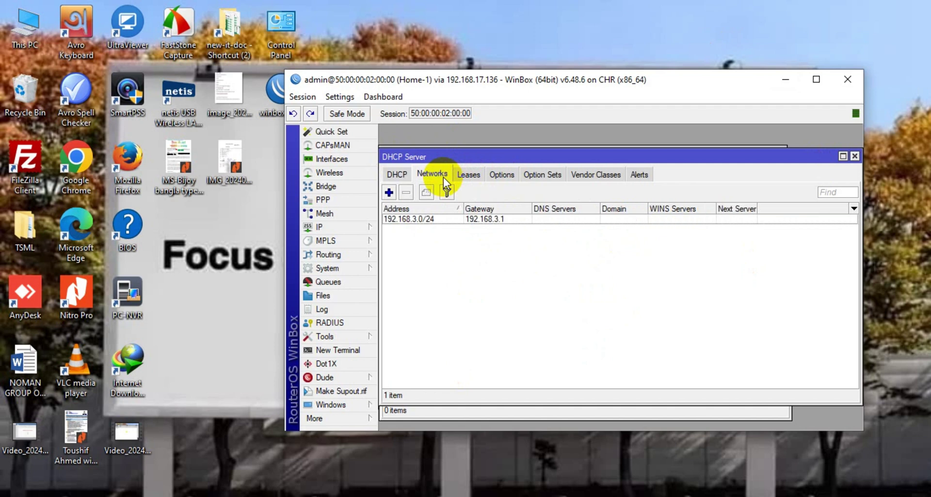
# Step: Add a firewall NAT rule with chain srcnat and action masquerade
pyautogui.click(359, 227)
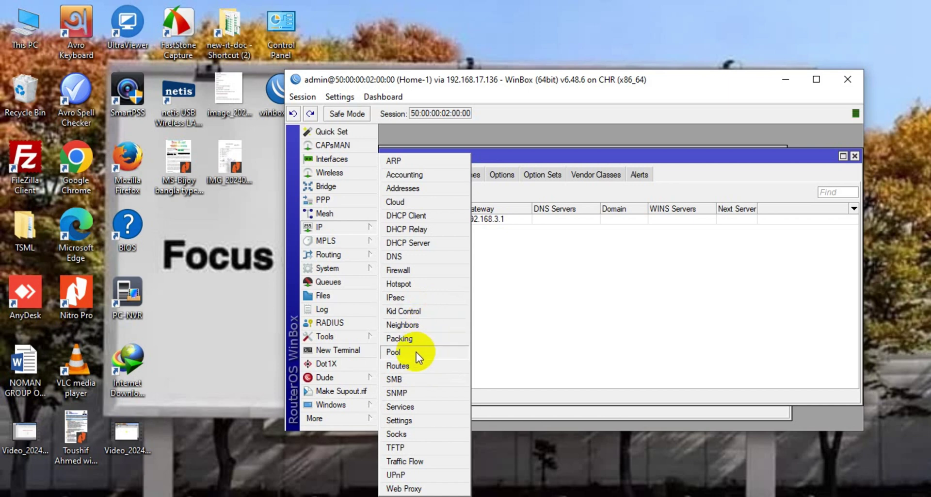
pyautogui.click(417, 274)
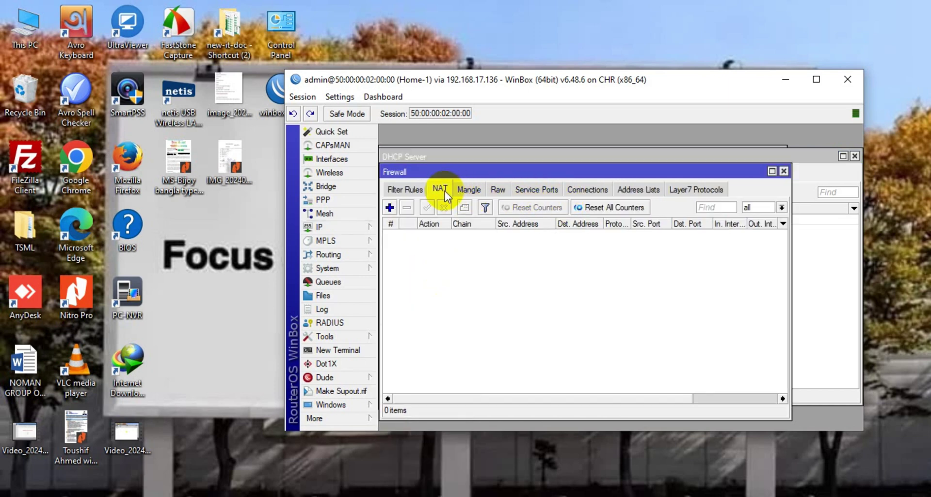
pyautogui.click(390, 208)
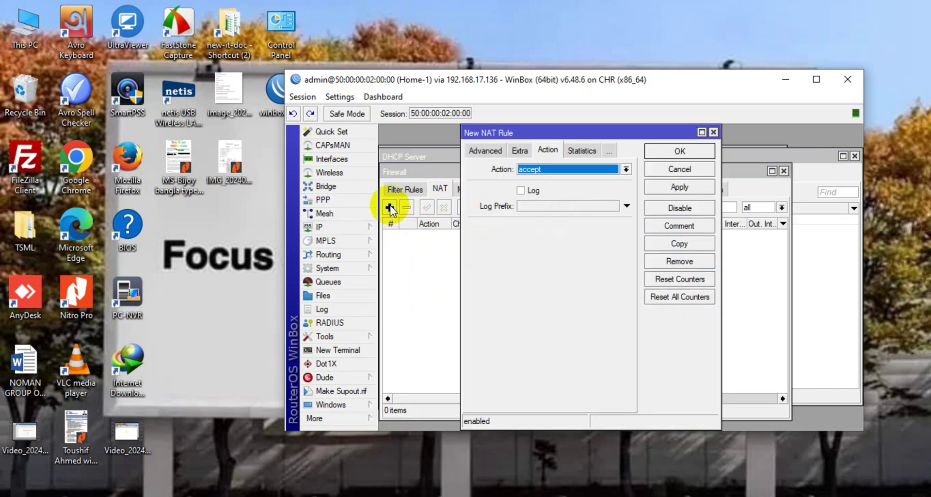
pyautogui.click(482, 151)
pyautogui.click(482, 153)
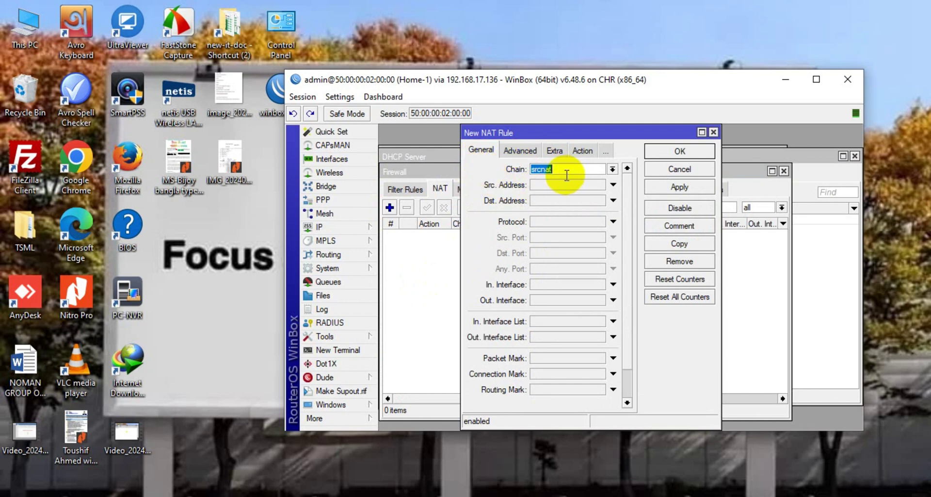
pyautogui.click(582, 150)
pyautogui.click(566, 168)
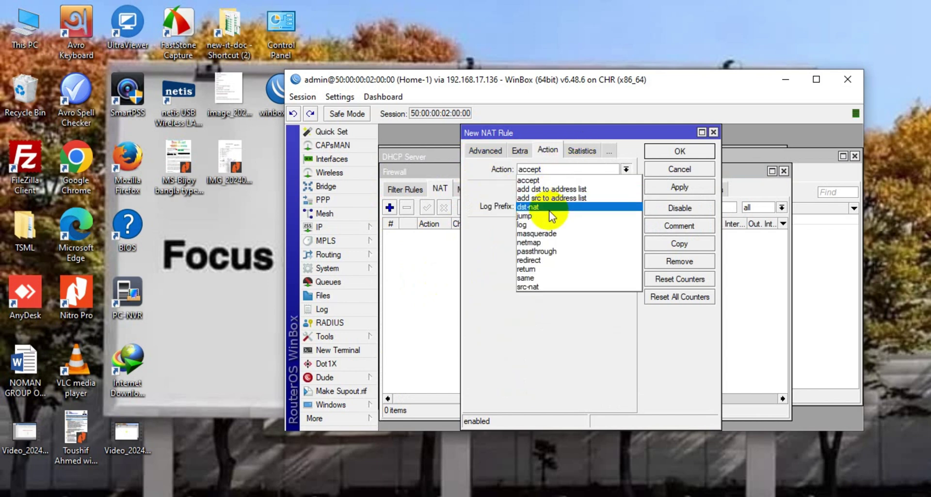
pyautogui.click(551, 233)
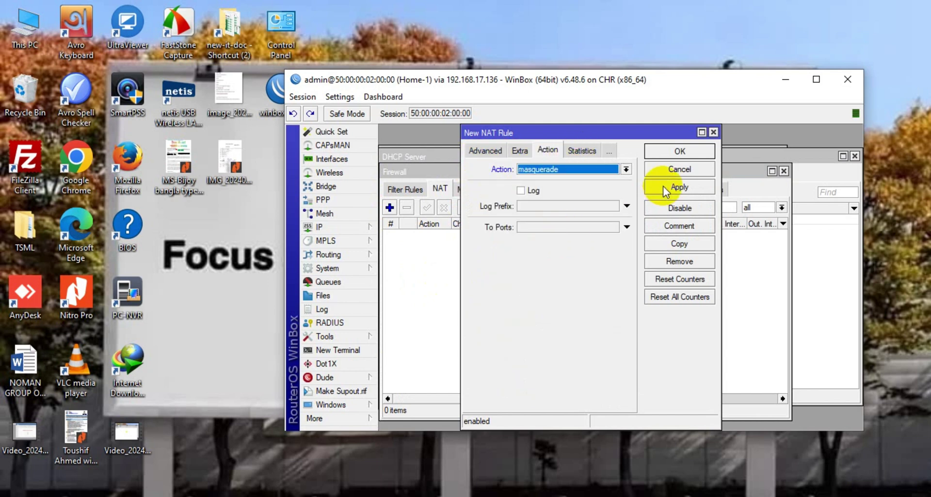
pyautogui.click(684, 151)
pyautogui.click(586, 235)
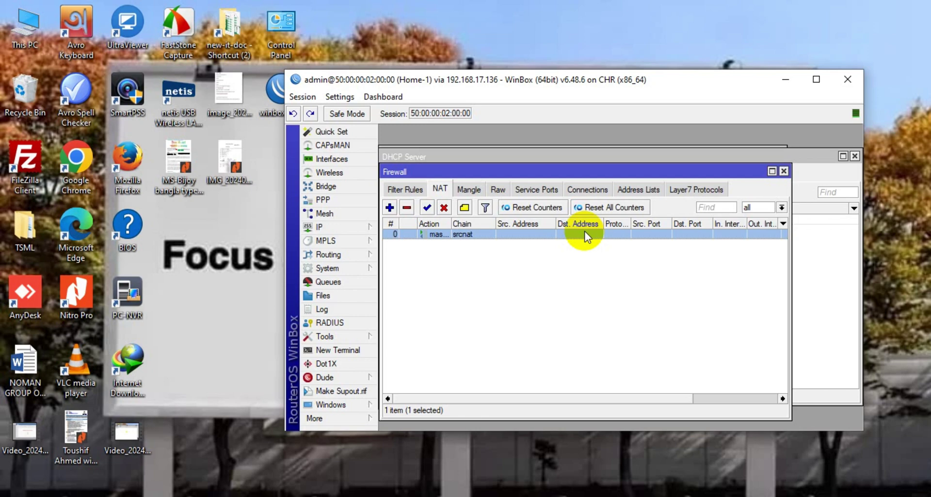
pyautogui.click(528, 301)
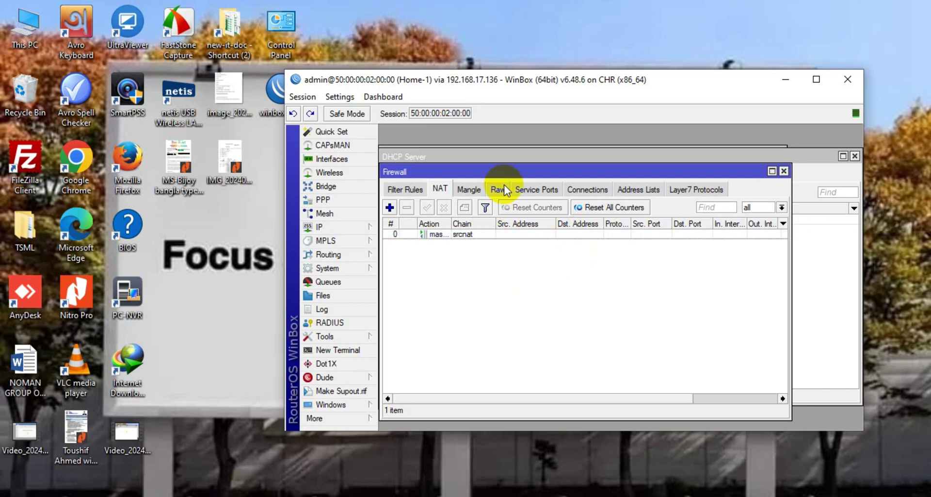
pyautogui.click(478, 237)
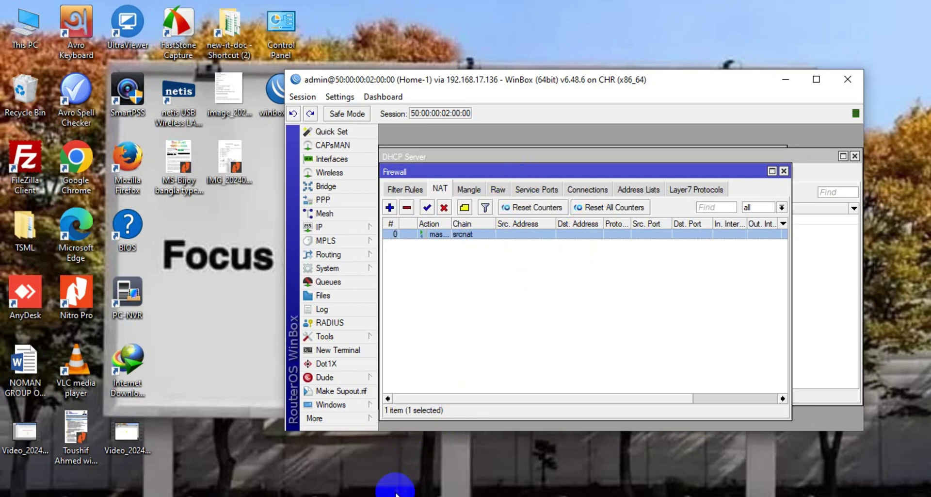
# Step: Switch to the Windows client VM and open the status of its Ethernet adapter from the network settings
pyautogui.click(383, 448)
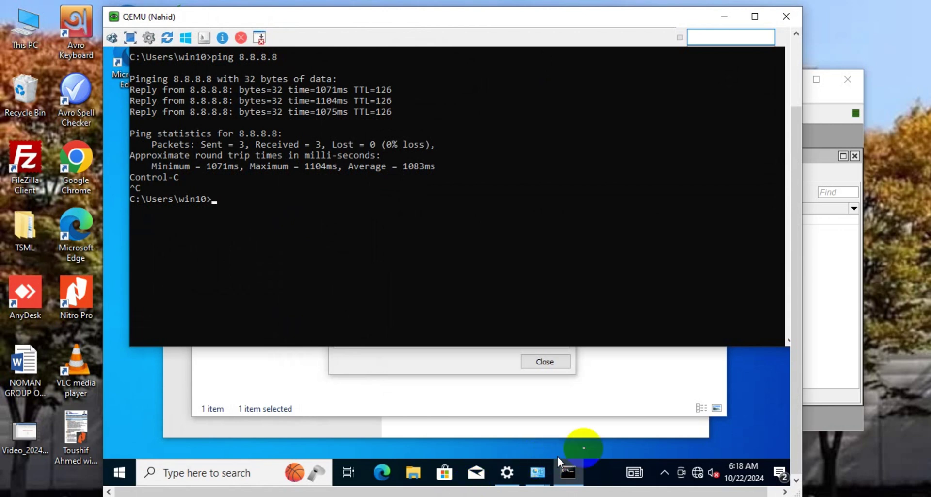
pyautogui.click(693, 477)
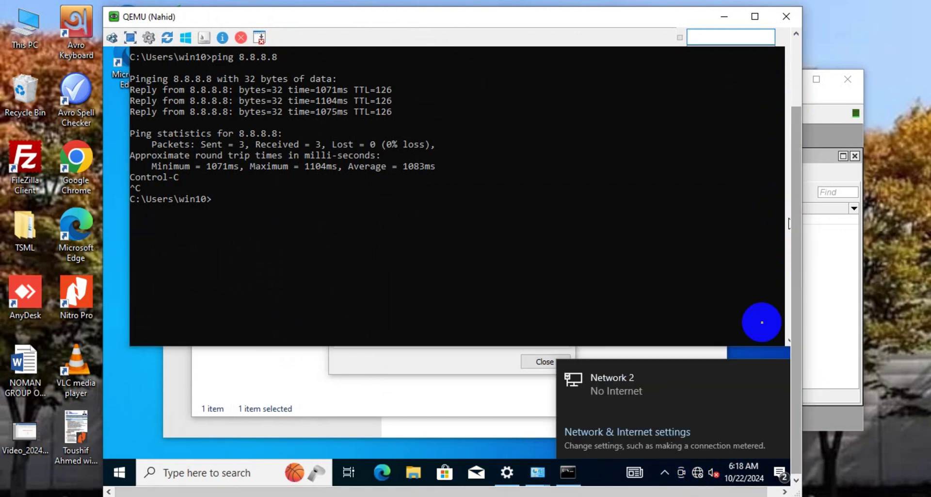
pyautogui.click(655, 390)
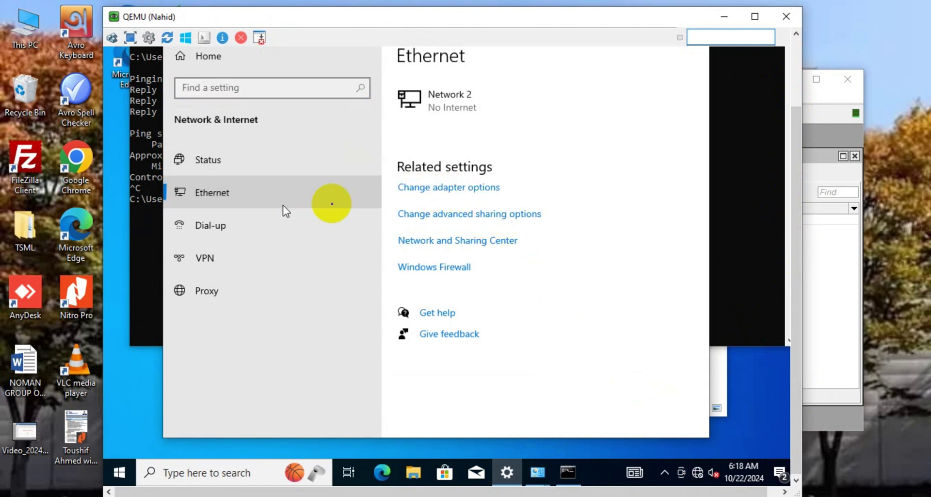
pyautogui.click(408, 188)
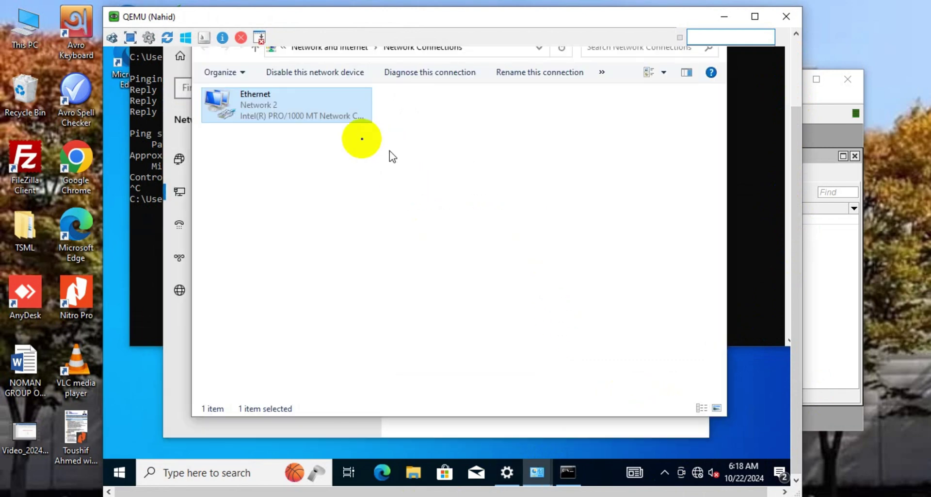
pyautogui.doubleClick(320, 116)
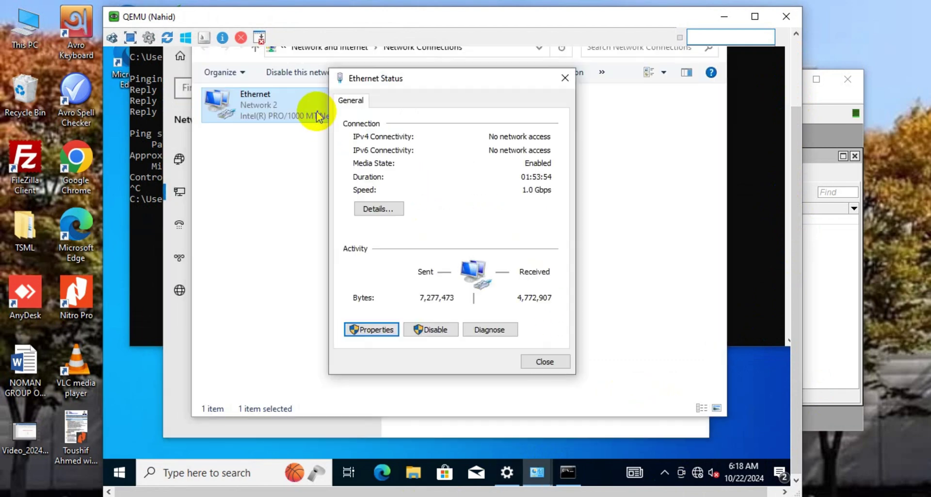
# Step: Set the Ethernet adapter's IPv4 properties to obtain both the IP address and the DNS server address automatically
pyautogui.click(364, 328)
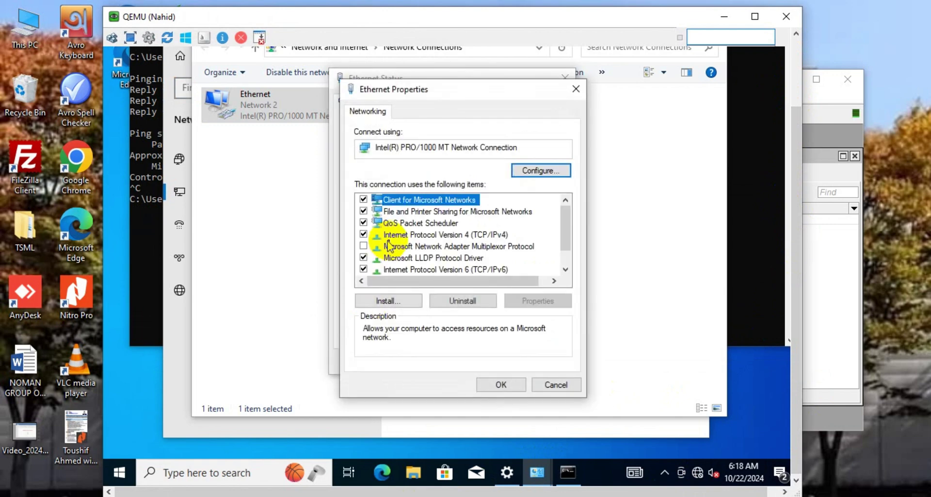
pyautogui.doubleClick(450, 236)
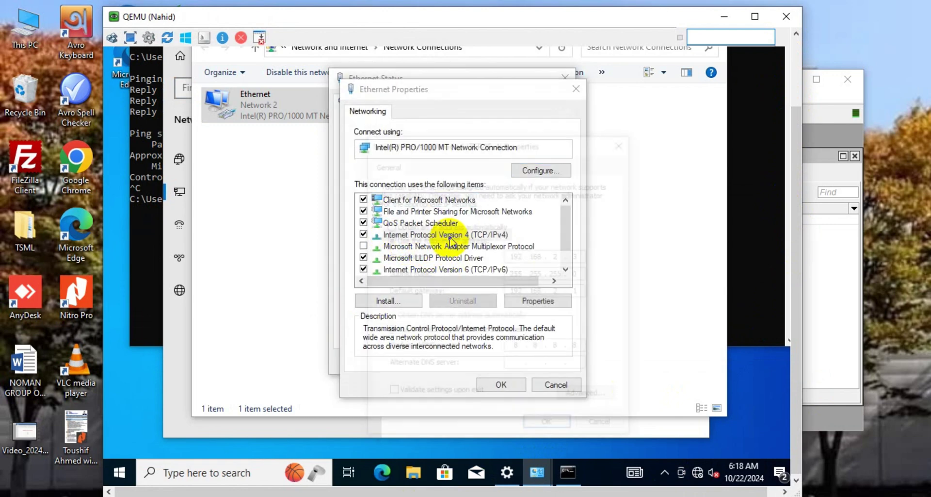
pyautogui.click(416, 226)
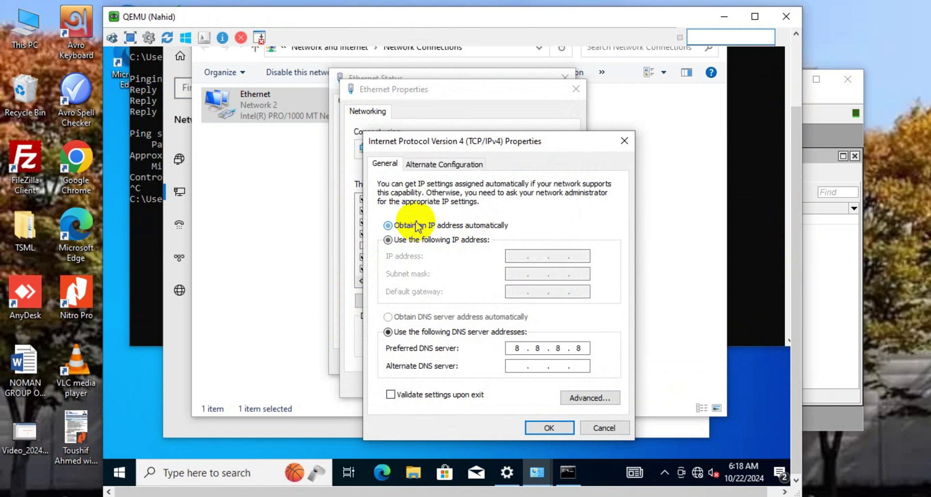
pyautogui.click(426, 318)
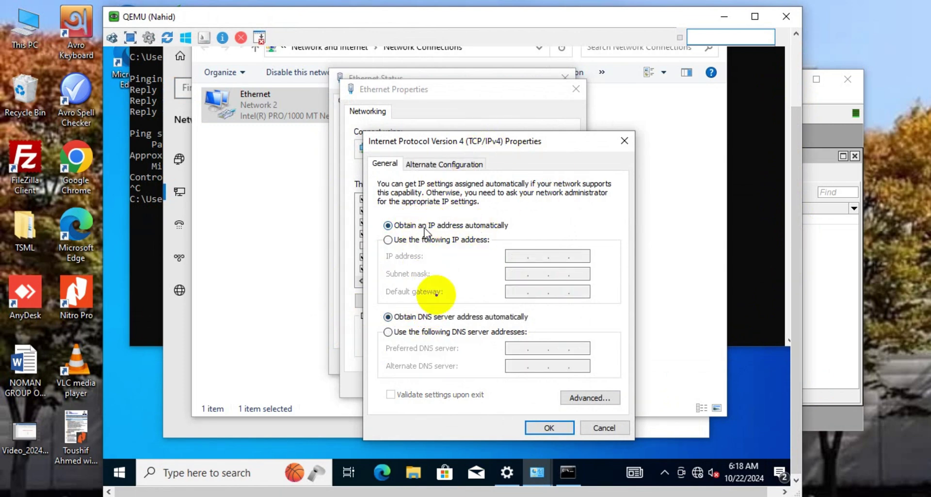
pyautogui.click(552, 426)
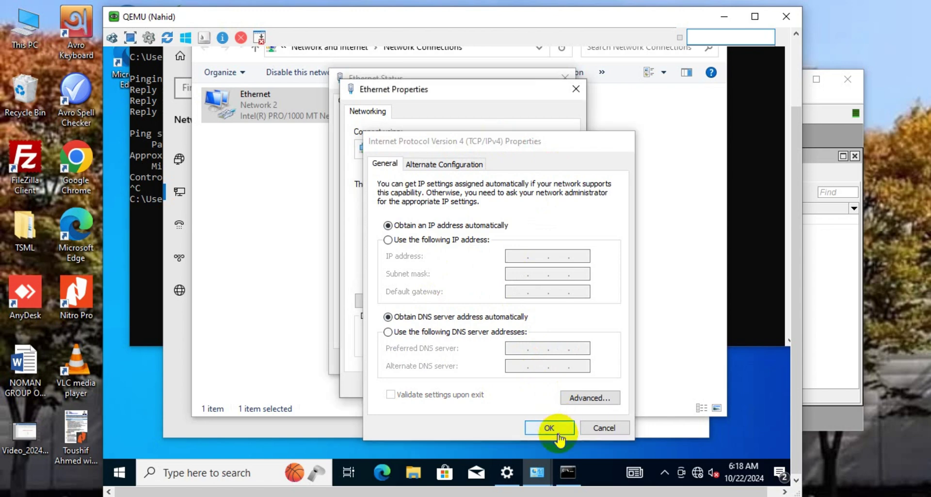
pyautogui.click(500, 385)
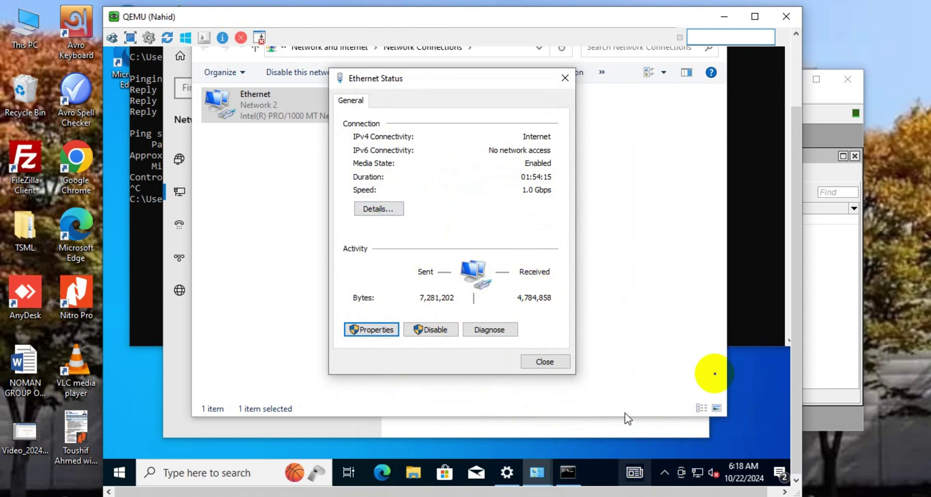
# Step: Check the Ethernet adapter's connection details against the ether1-lan address in the router's address list, and close the adapter's status
pyautogui.click(378, 208)
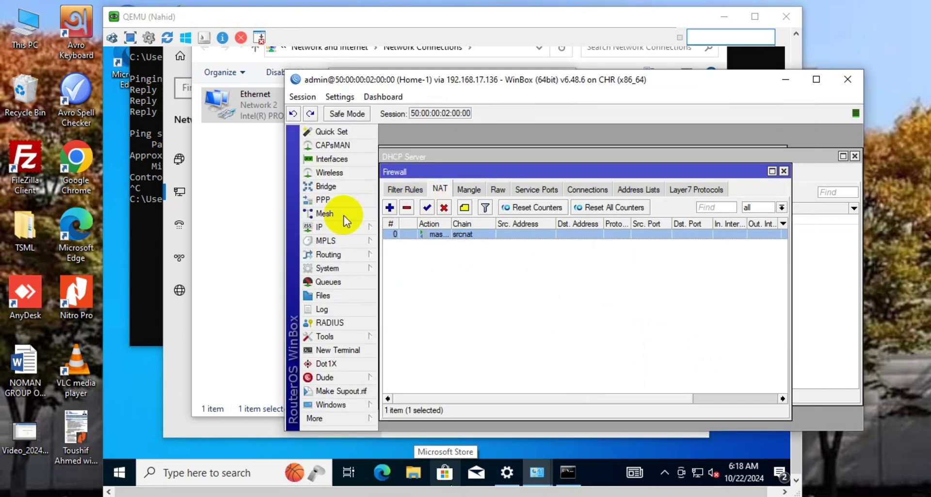
pyautogui.click(321, 227)
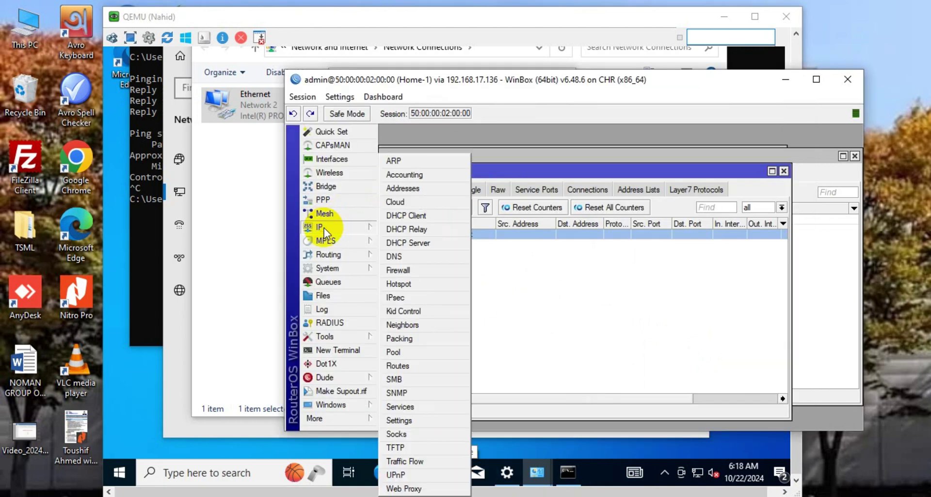
pyautogui.click(406, 188)
pyautogui.click(523, 222)
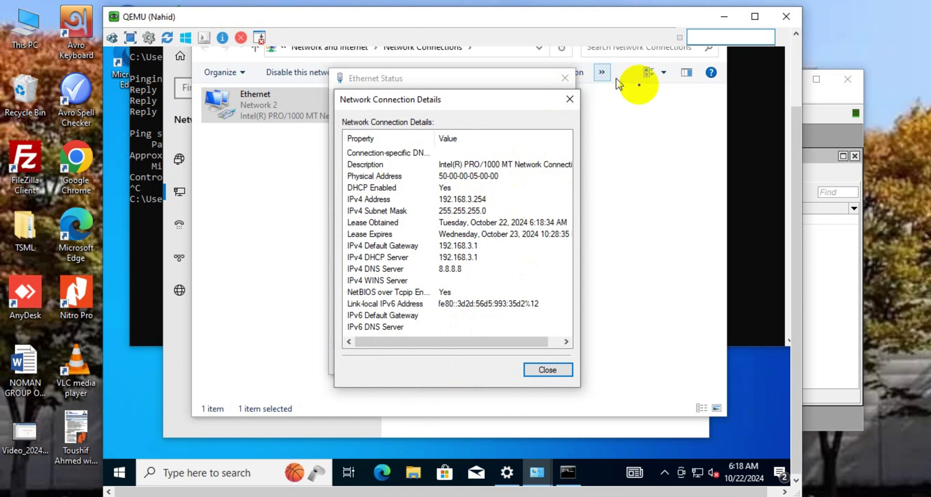
pyautogui.click(536, 371)
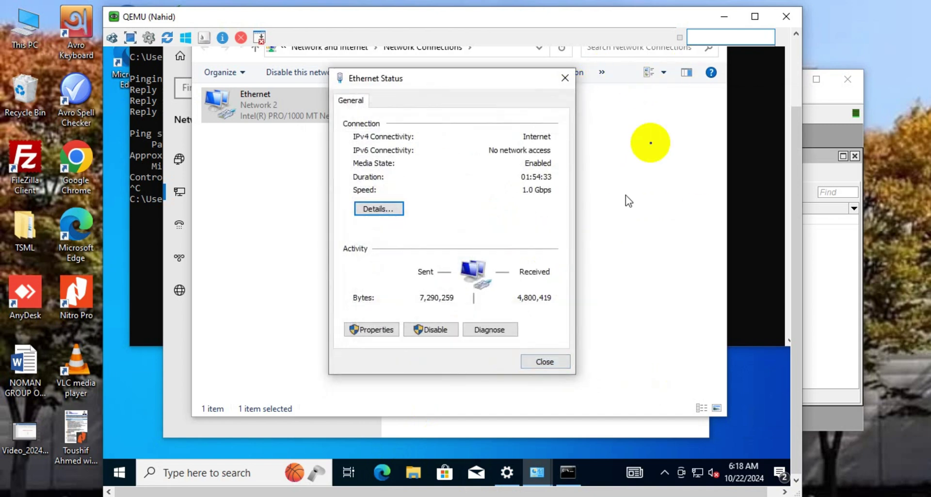
pyautogui.click(564, 78)
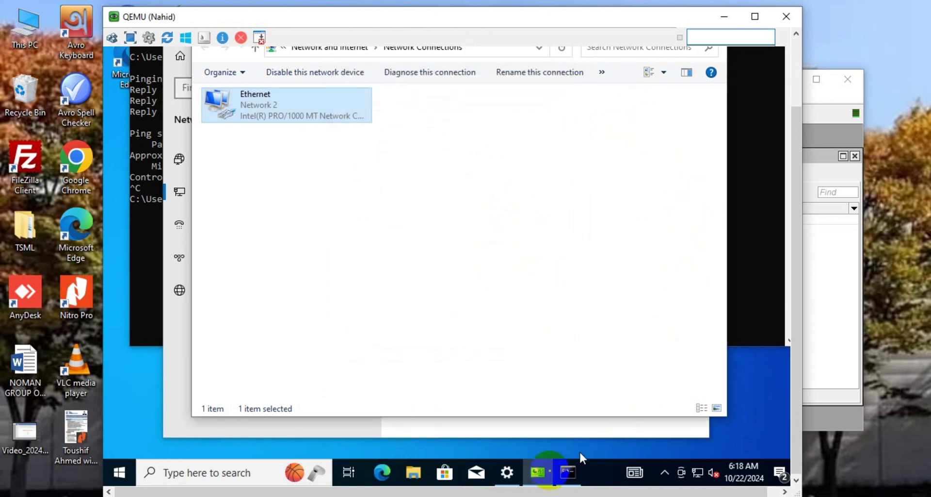
# Step: Ping 8.8.8.8 again from the Windows client's command prompt and stop the ping after a few replies
pyautogui.click(568, 471)
pyautogui.click(390, 320)
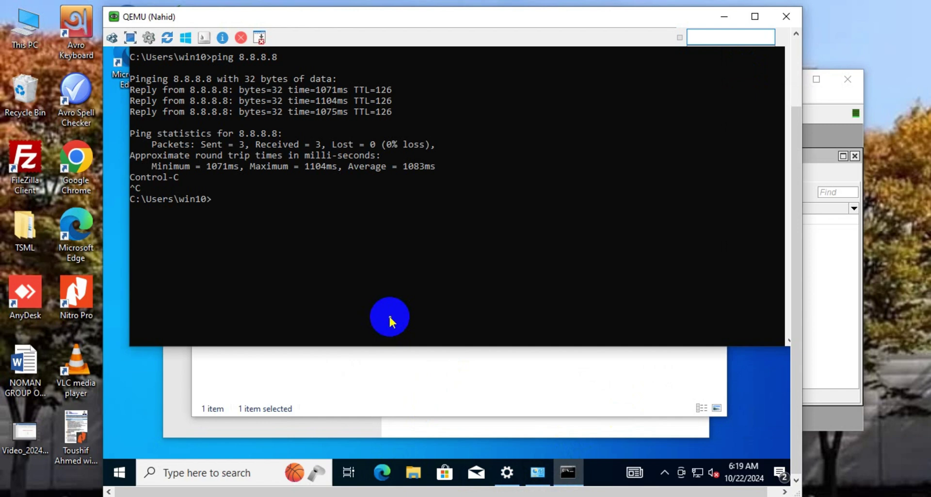
pyautogui.press('Up')
pyautogui.press('Return')
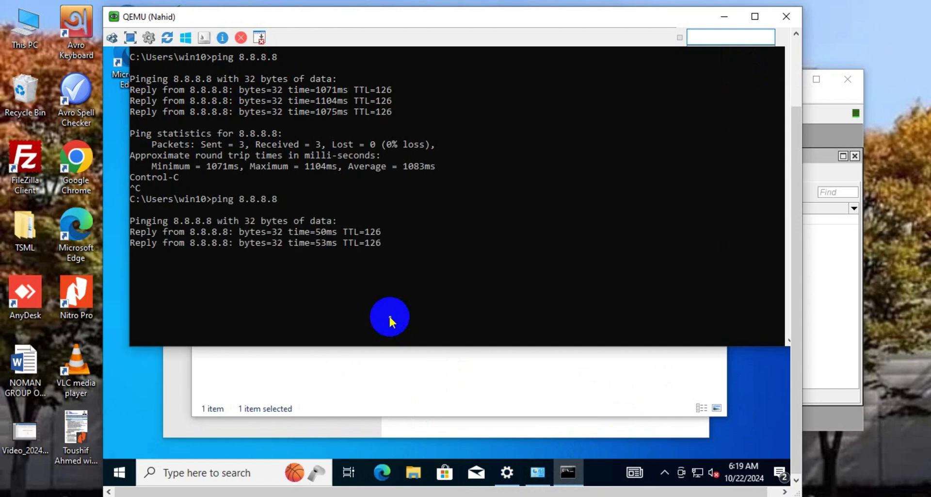
pyautogui.hotkey('ctrl', 'c')
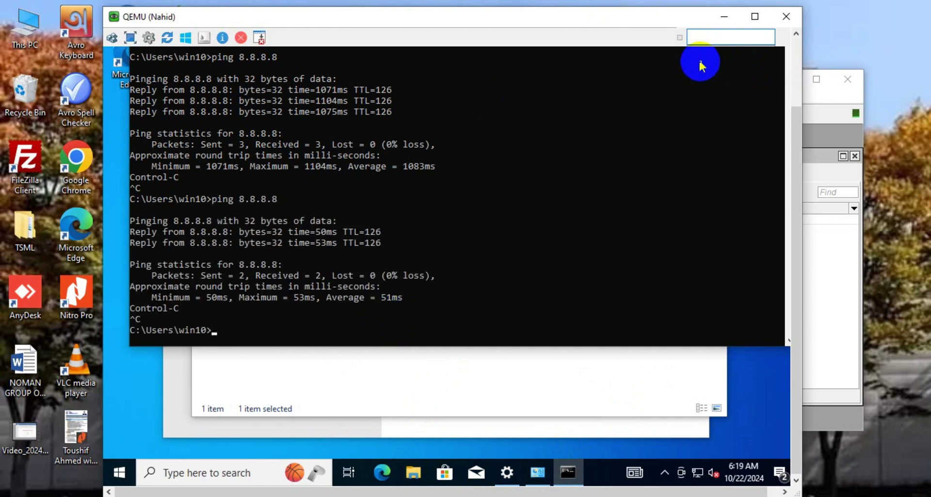
# Step: Minimize the client VM to return to WinBox and review the ether2-wan and ether1-lan entries in the address list
pyautogui.click(724, 16)
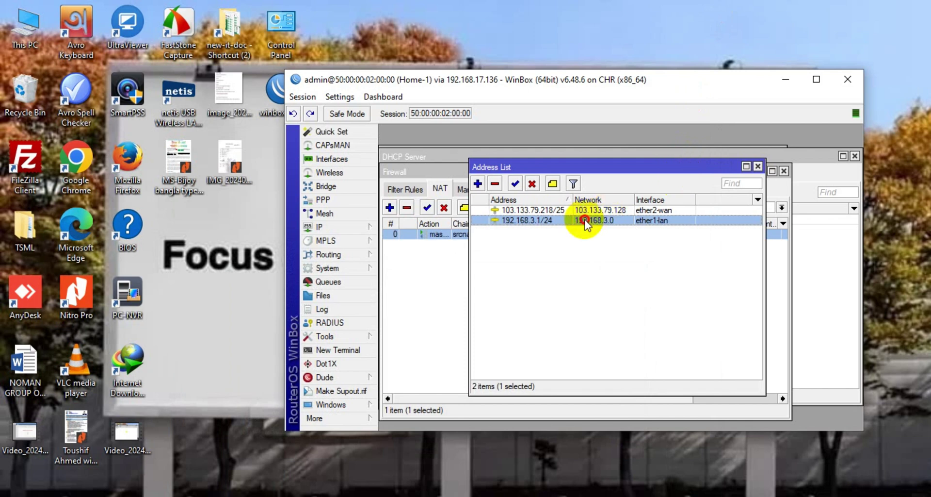
pyautogui.click(585, 212)
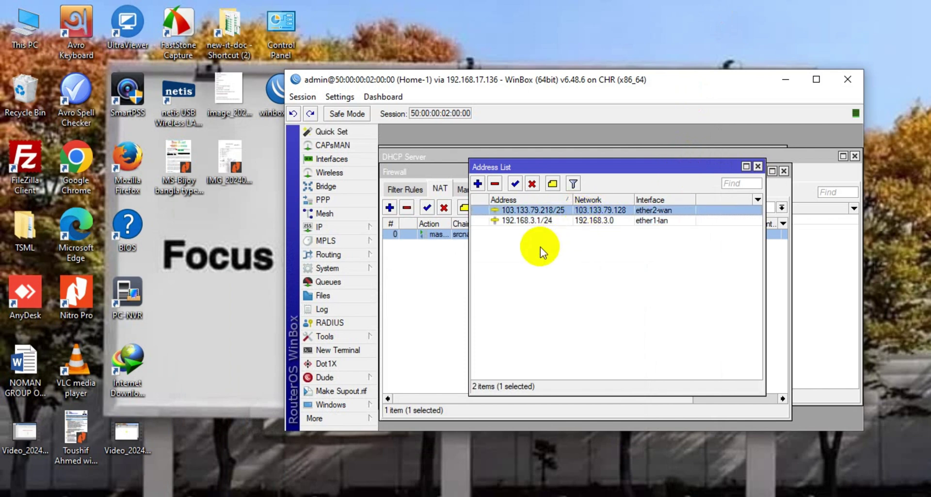
pyautogui.click(589, 221)
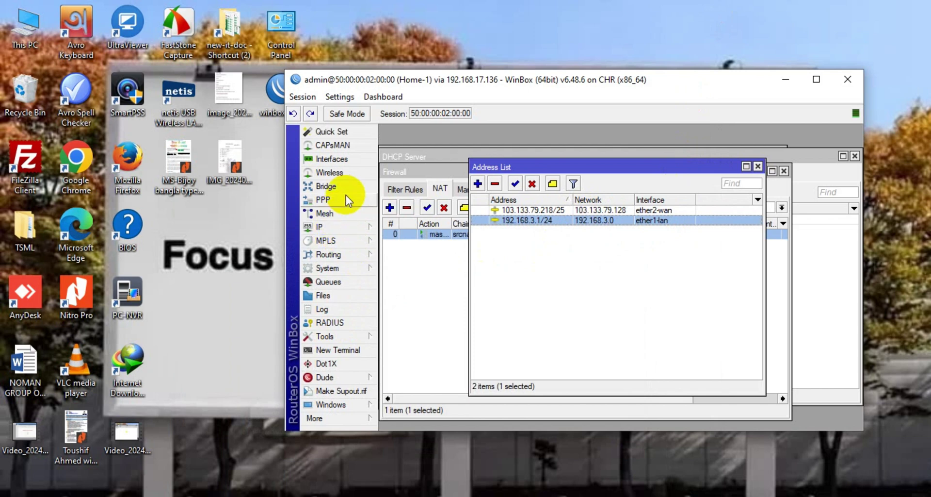
# Step: Review the DHCP server's network entry and the client's lease, and bring the router's IP address list back up
pyautogui.click(334, 227)
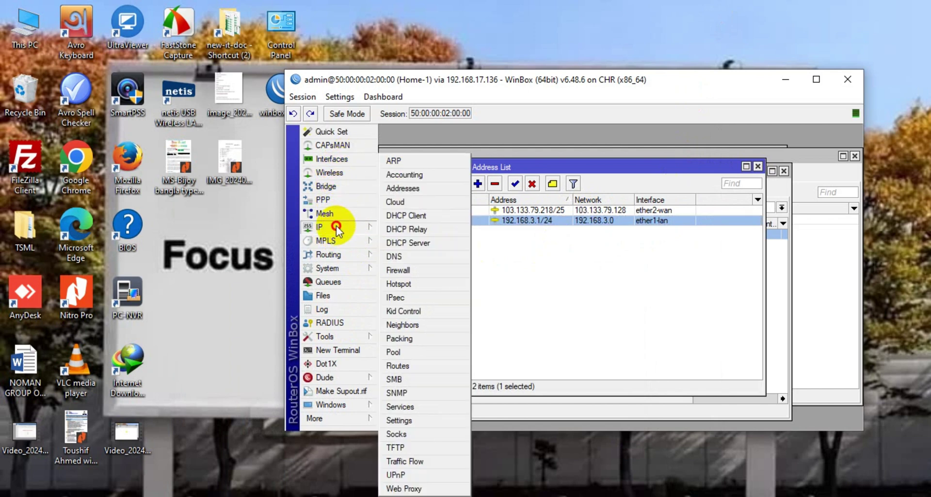
pyautogui.click(414, 245)
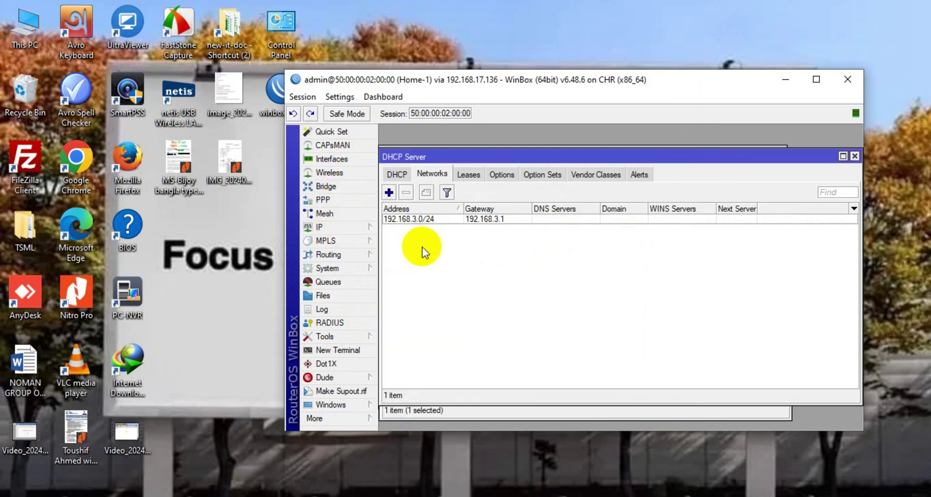
pyautogui.click(447, 219)
pyautogui.click(469, 174)
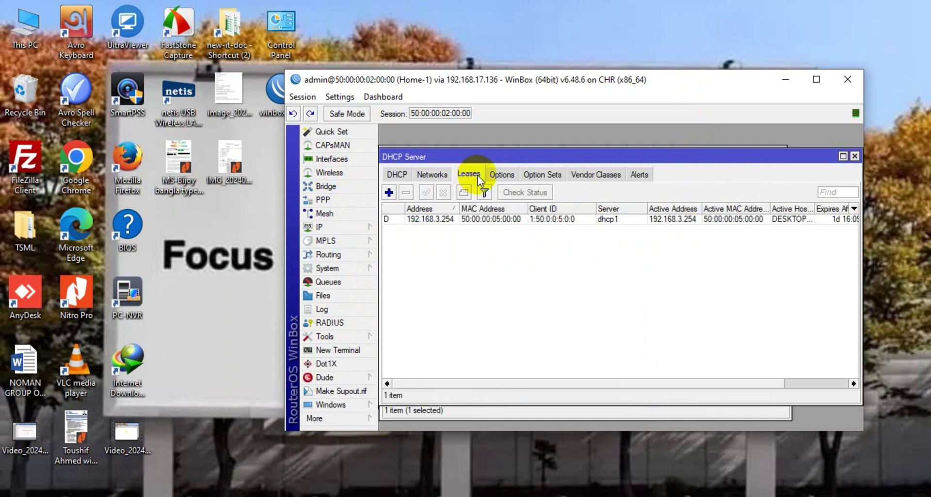
pyautogui.click(492, 219)
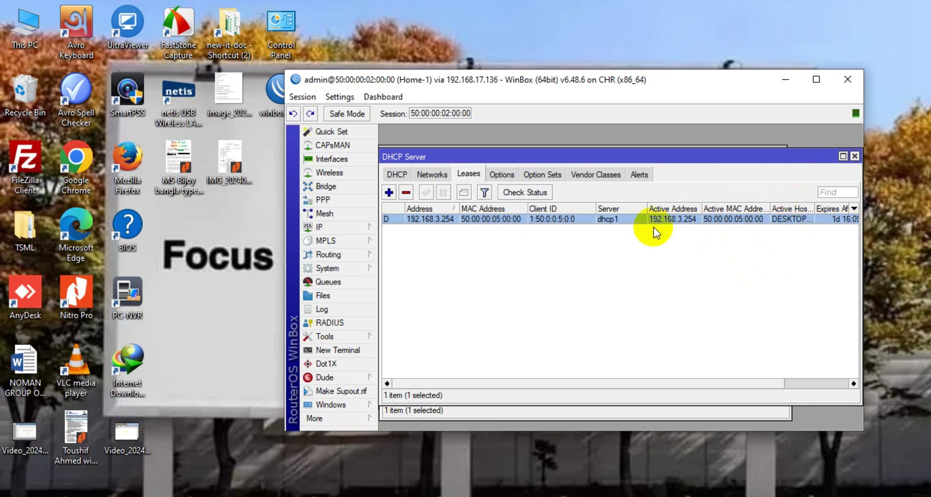
pyautogui.click(331, 228)
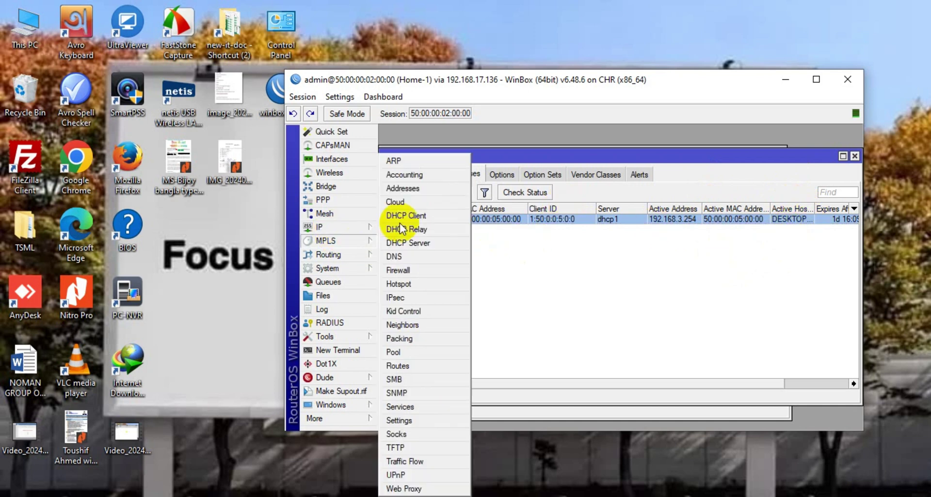
pyautogui.click(414, 190)
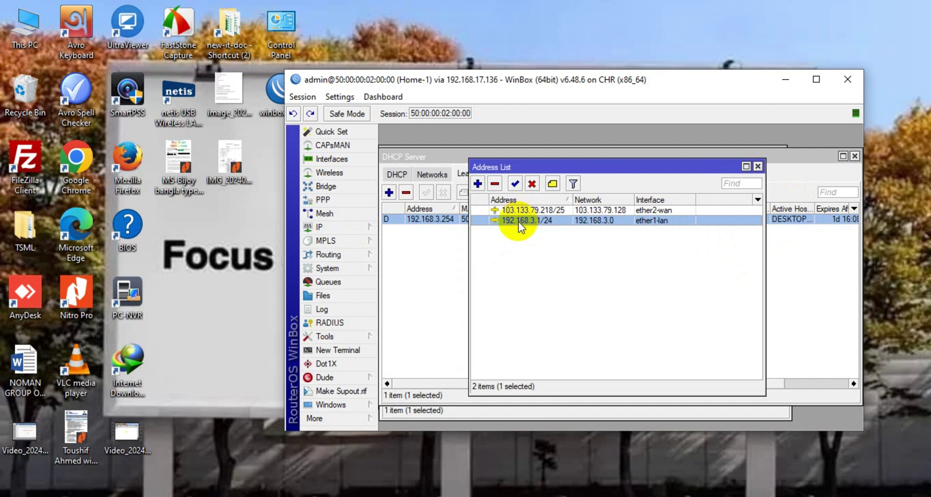